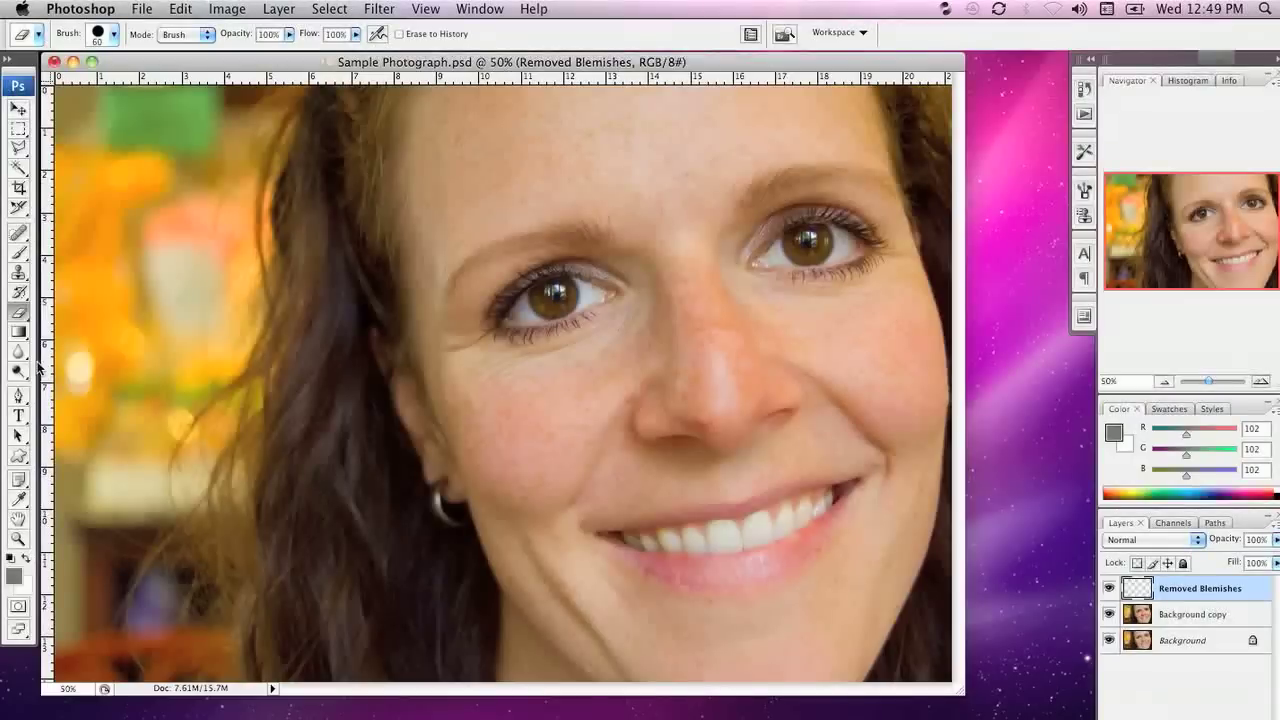
# Pass over the Clone Stamp options and choose the Patch Tool from the healing tools group
pyautogui.click(22, 276)
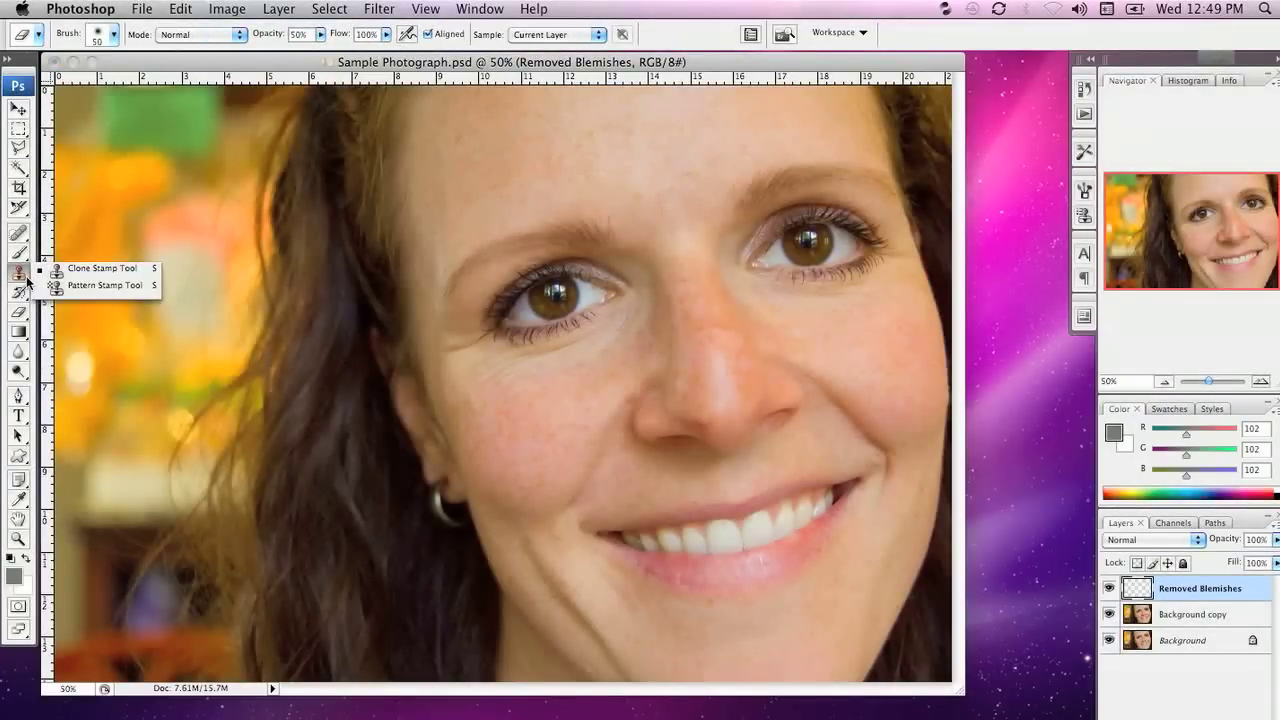
pyautogui.click(24, 280)
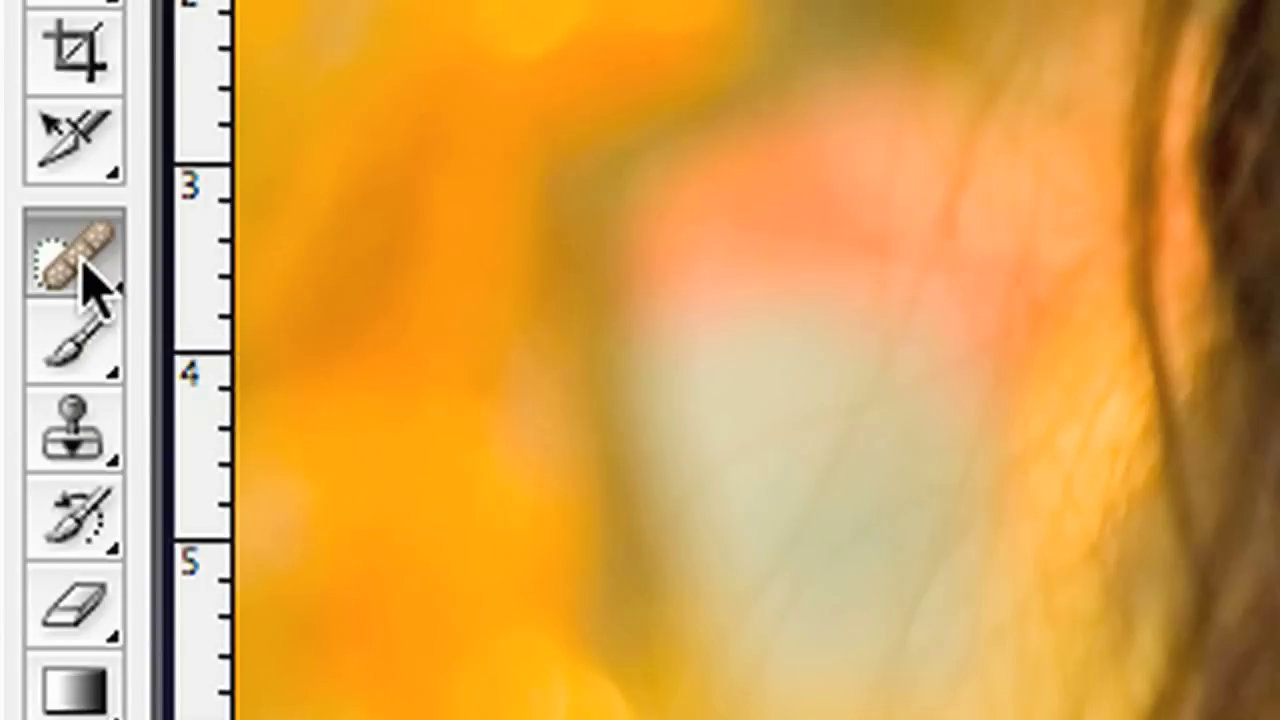
pyautogui.click(19, 237)
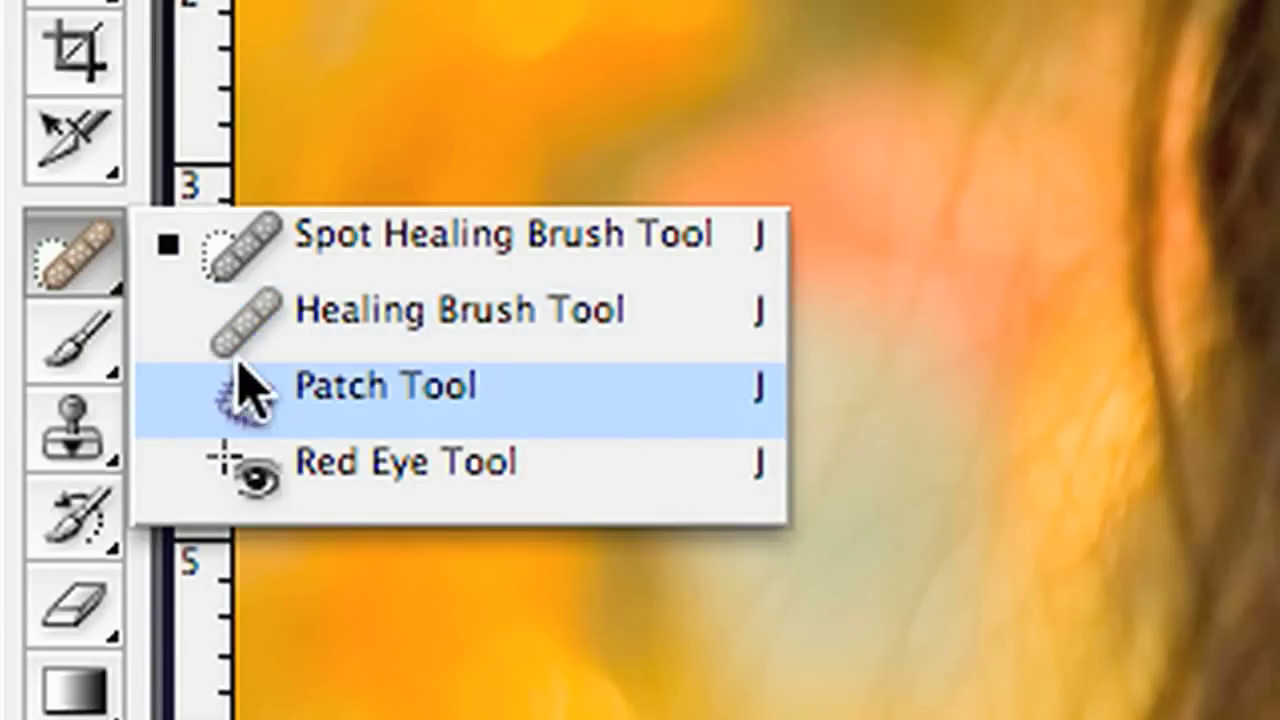
pyautogui.click(250, 395)
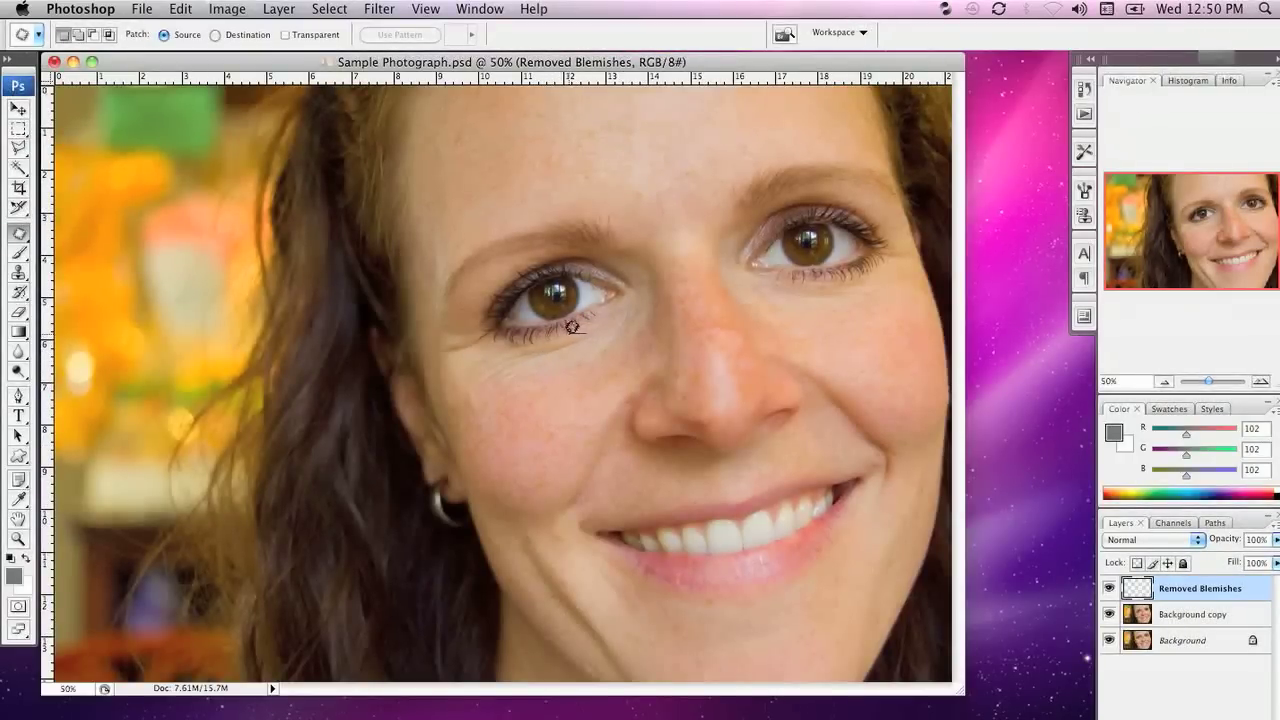
# On the Background copy layer, patch the left under-eye bag with cheek texture, then deselect
pyautogui.moveTo(507, 336)
pyautogui.mouseDown()
pyautogui.moveTo(480, 340)
pyautogui.moveTo(477, 371)
pyautogui.moveTo(532, 371)
pyautogui.mouseUp()
pyautogui.moveTo(590, 329); pyautogui.dragTo(586, 328)
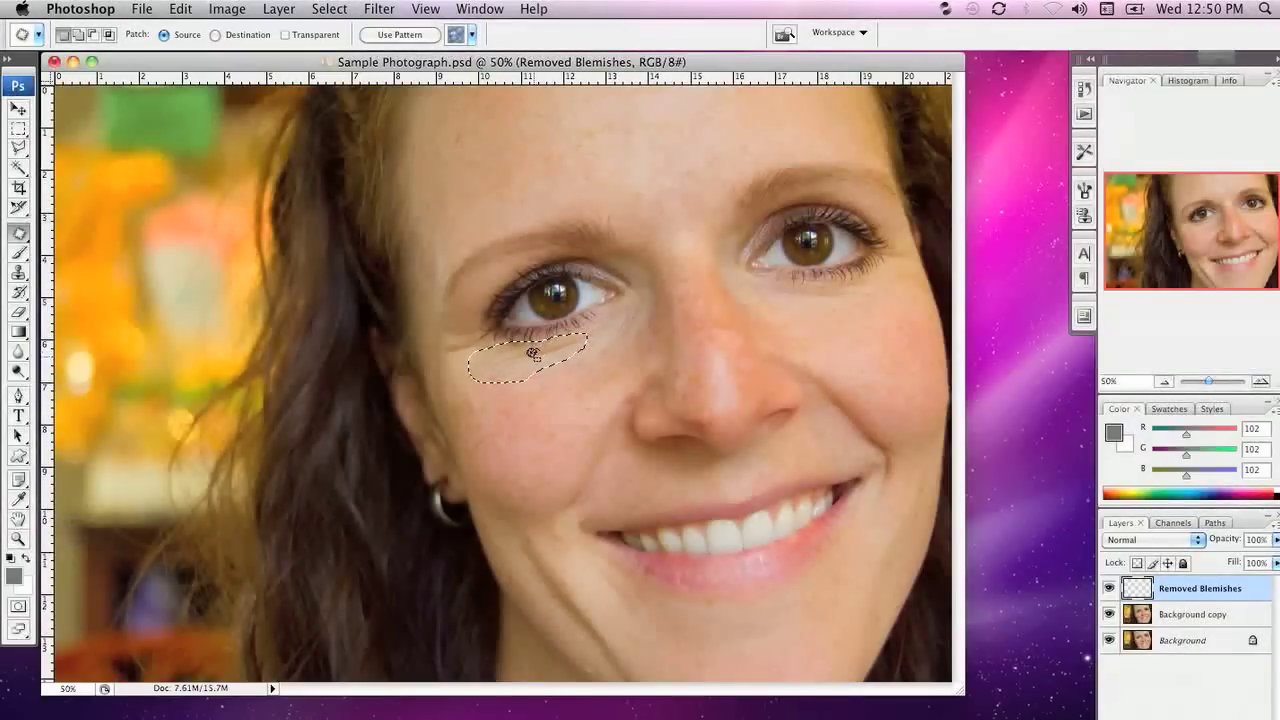
pyautogui.click(1180, 615)
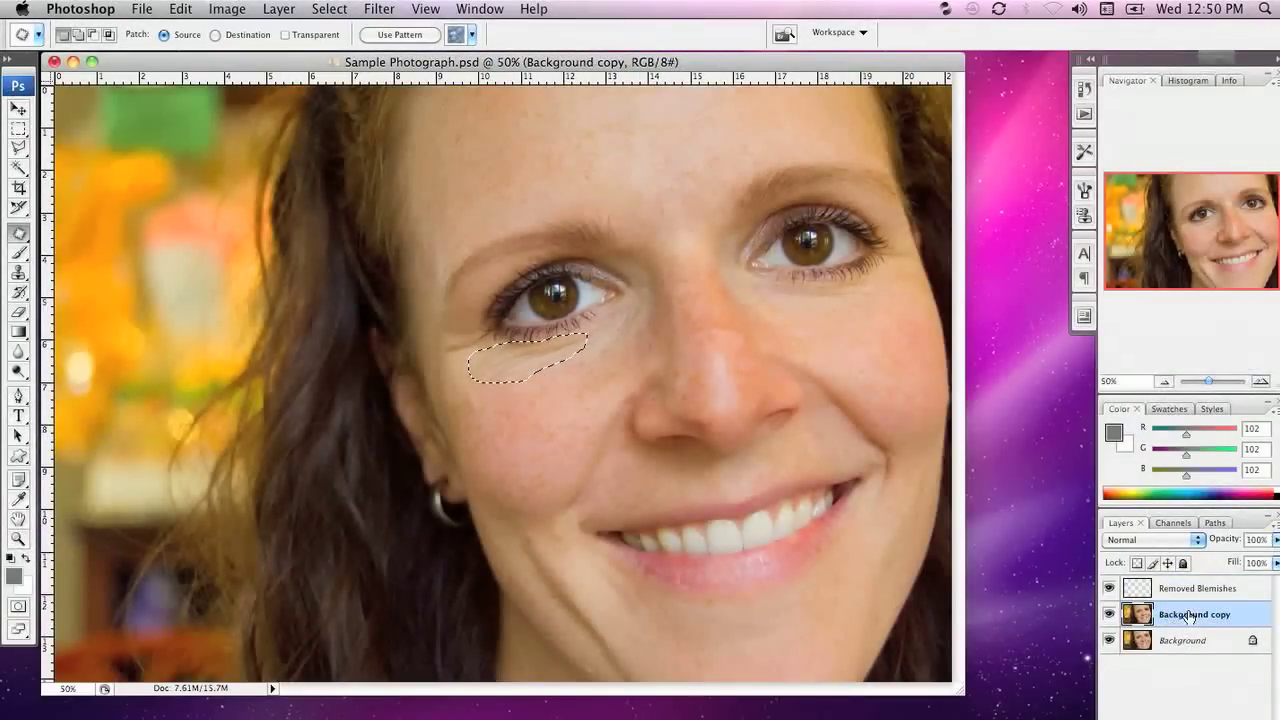
pyautogui.moveTo(486, 366); pyautogui.dragTo(797, 333)
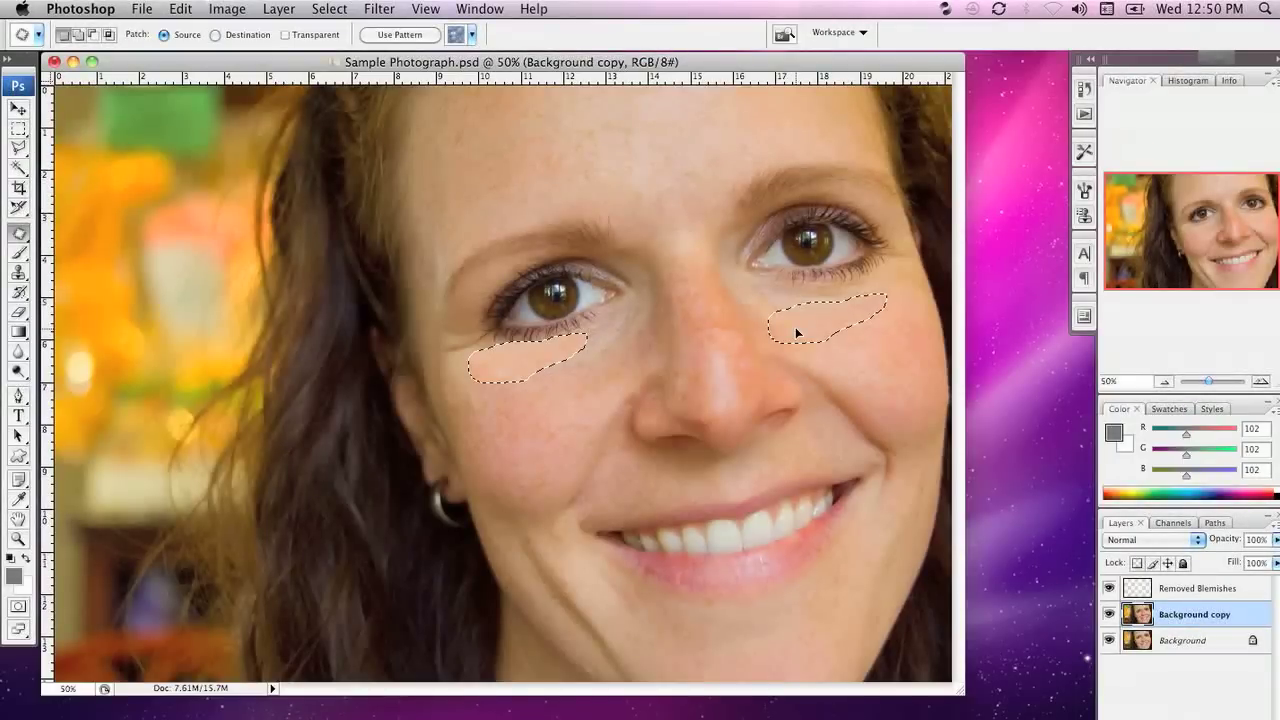
pyautogui.moveTo(792, 328); pyautogui.dragTo(795, 329)
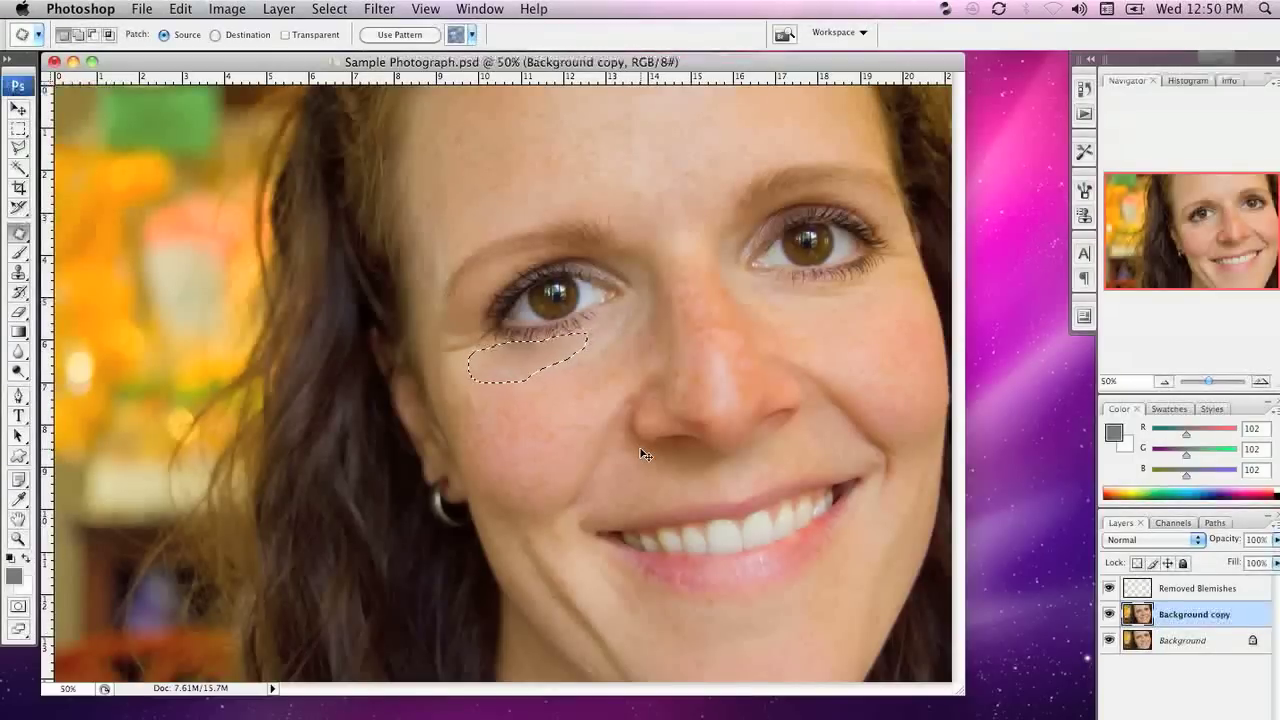
pyautogui.press('super+d')
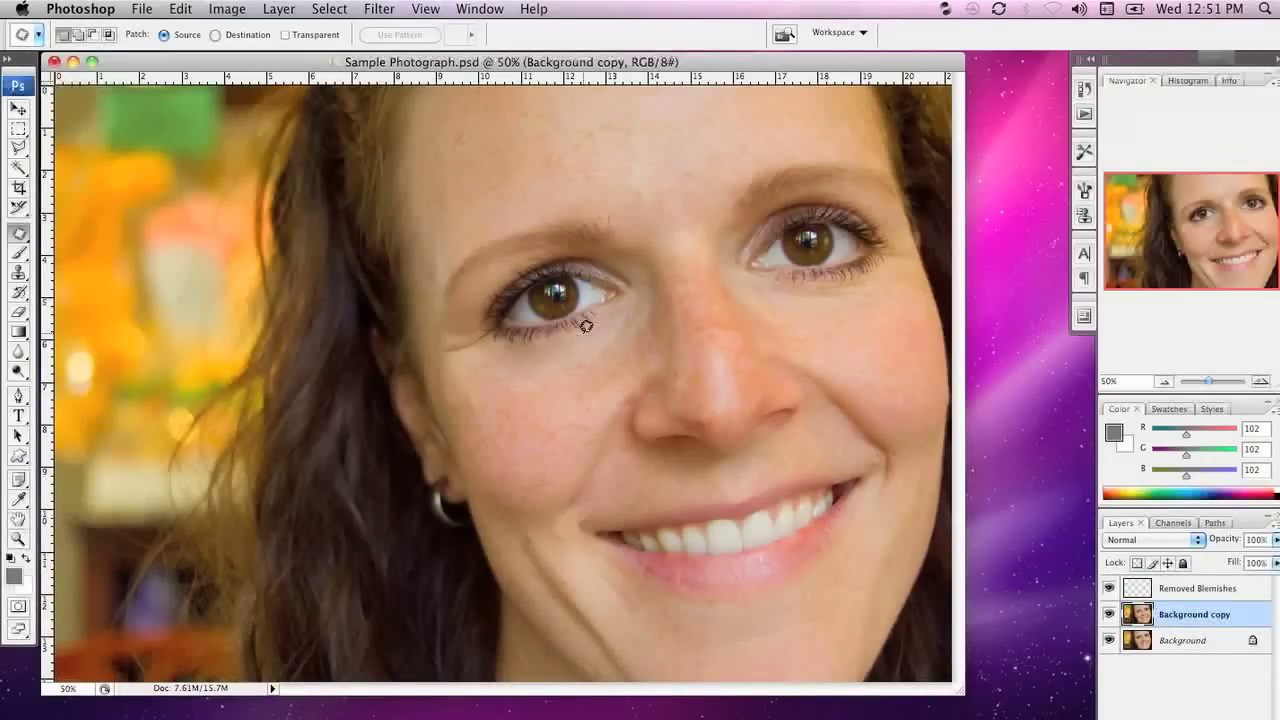
pyautogui.moveTo(505, 345)
pyautogui.mouseDown()
pyautogui.moveTo(490, 322)
pyautogui.moveTo(563, 247)
pyautogui.moveTo(609, 258)
pyautogui.moveTo(639, 287)
pyautogui.moveTo(605, 316)
pyautogui.moveTo(578, 312)
pyautogui.moveTo(629, 150)
pyautogui.mouseUp()
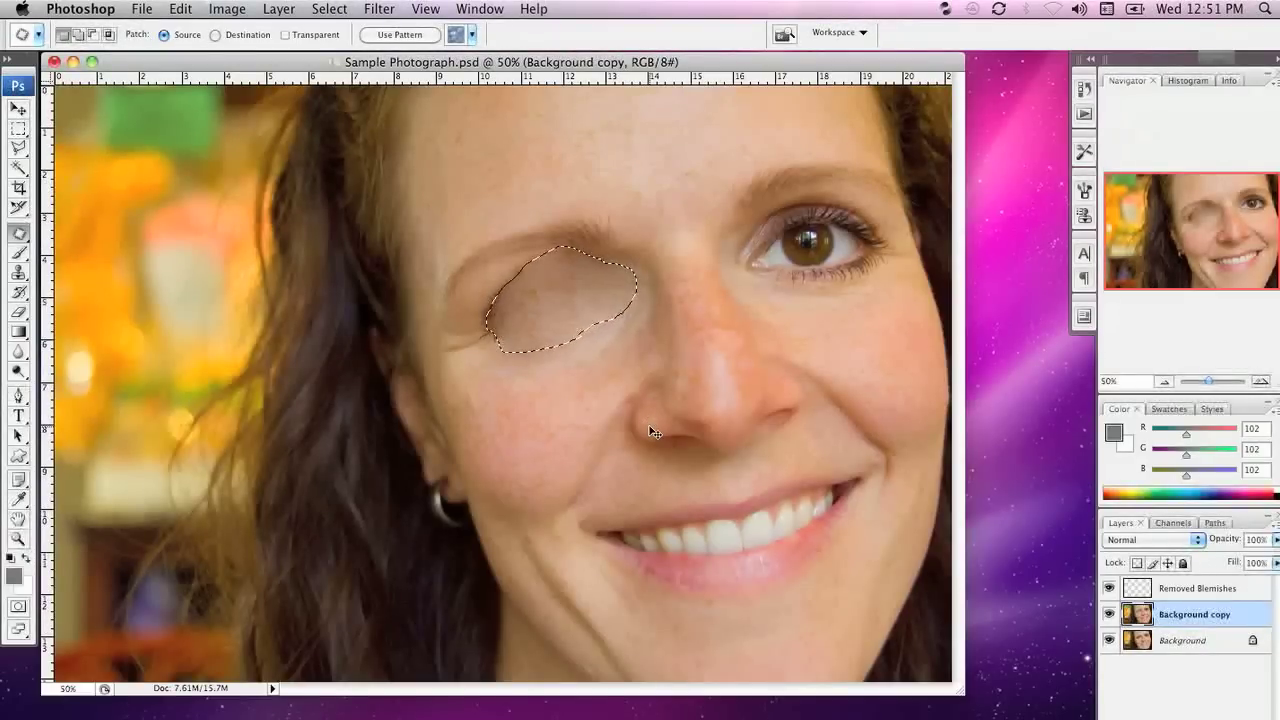
pyautogui.press('super+z')
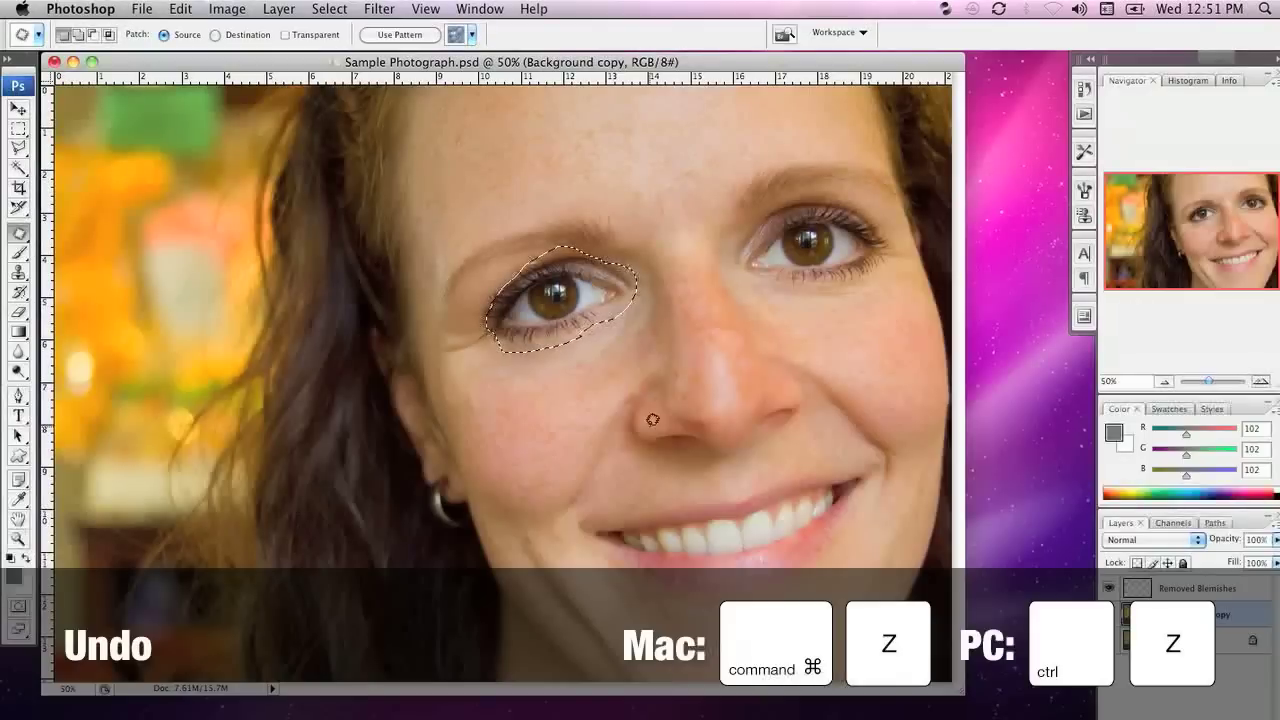
pyautogui.press('super+d')
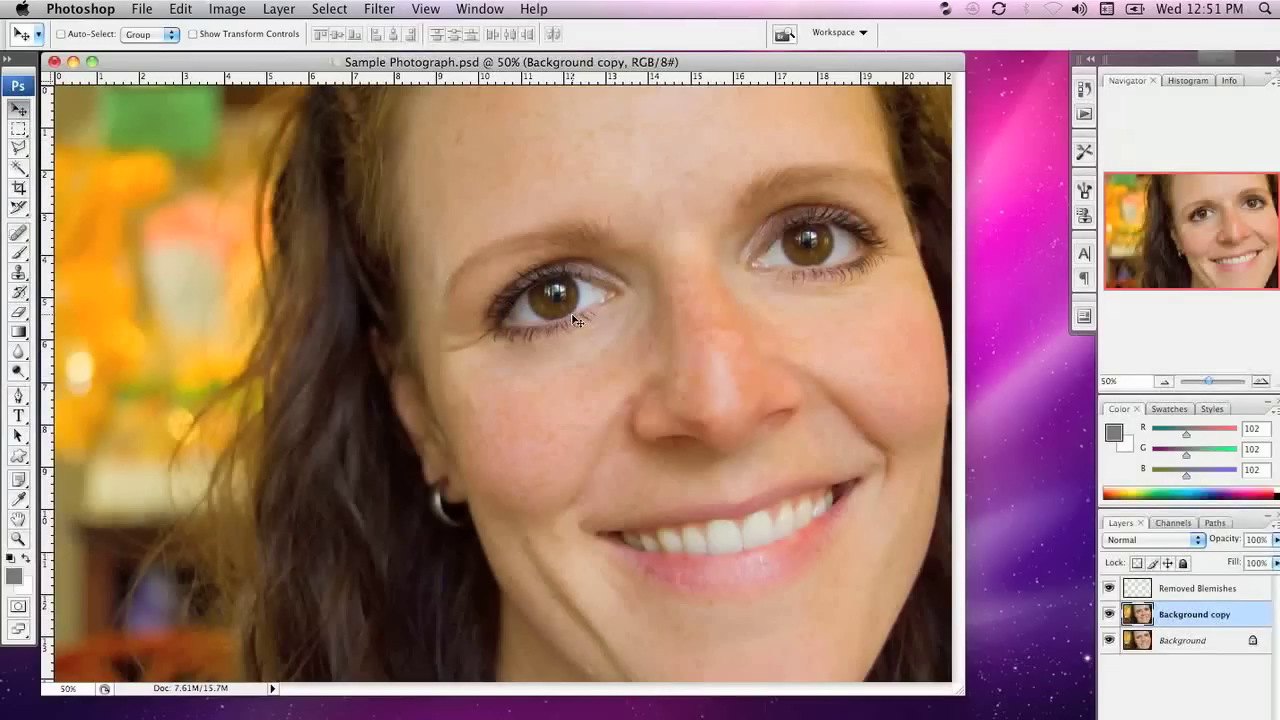
# Pick the Spot Healing Brush and zoom in on the forehead to about 275%
pyautogui.click(26, 234)
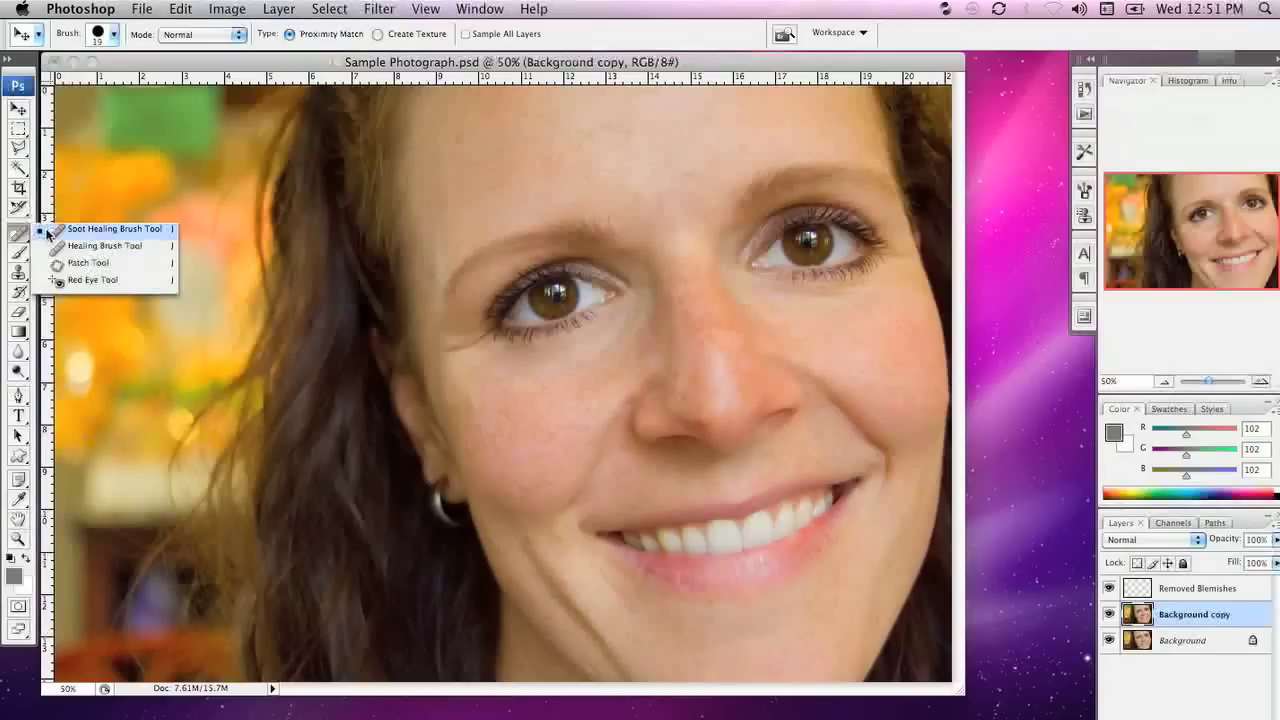
pyautogui.click(250, 160)
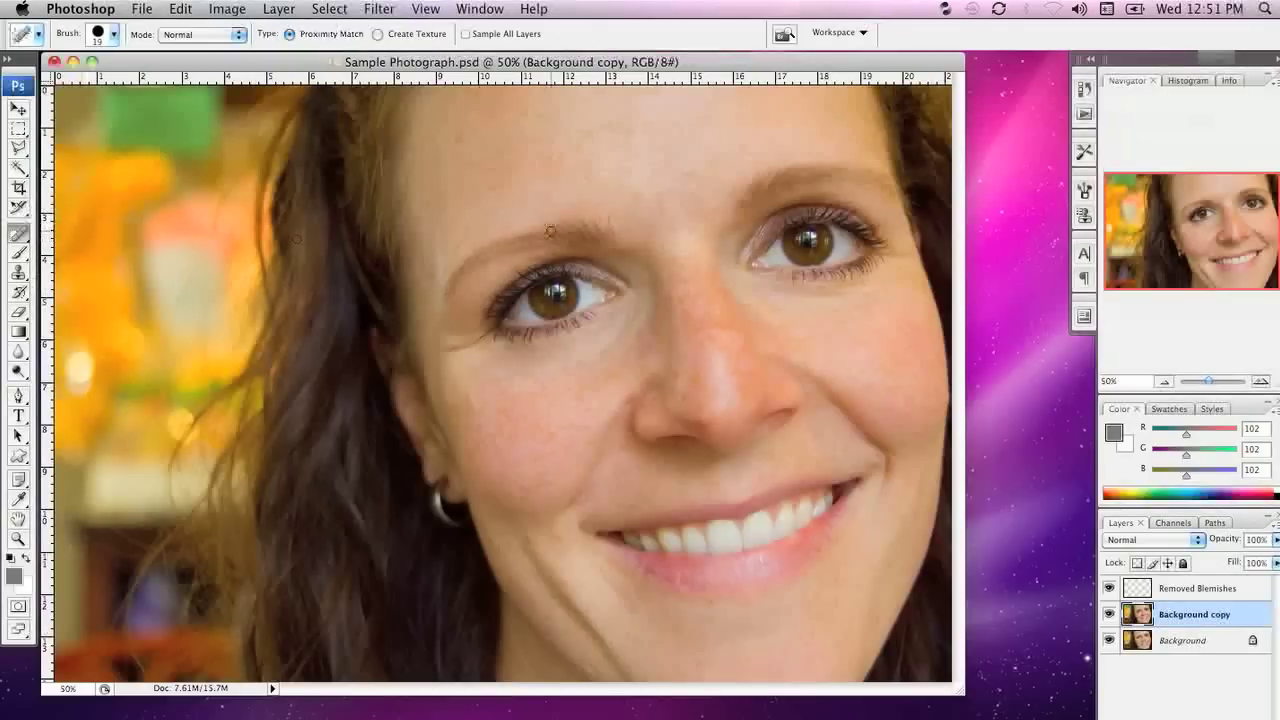
pyautogui.click(22, 539)
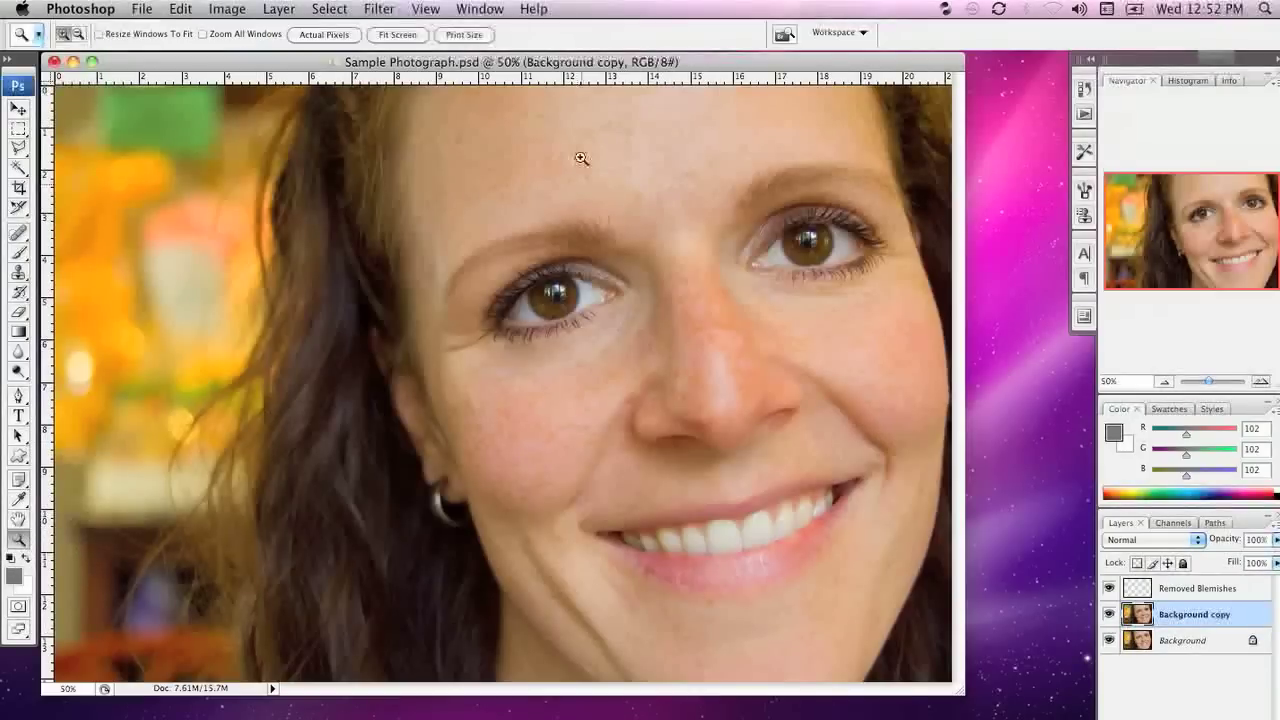
pyautogui.moveTo(551, 107); pyautogui.dragTo(672, 217)
pyautogui.scroll(3, 659, 241)
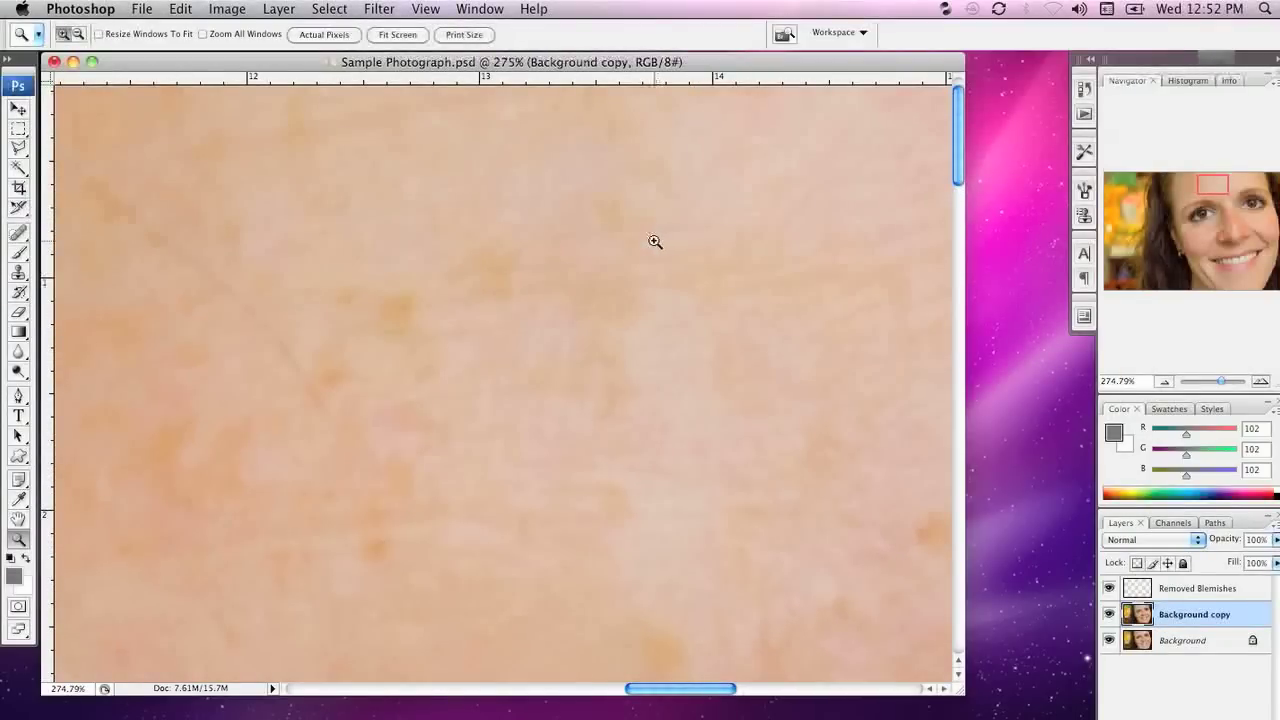
pyautogui.click(19, 234)
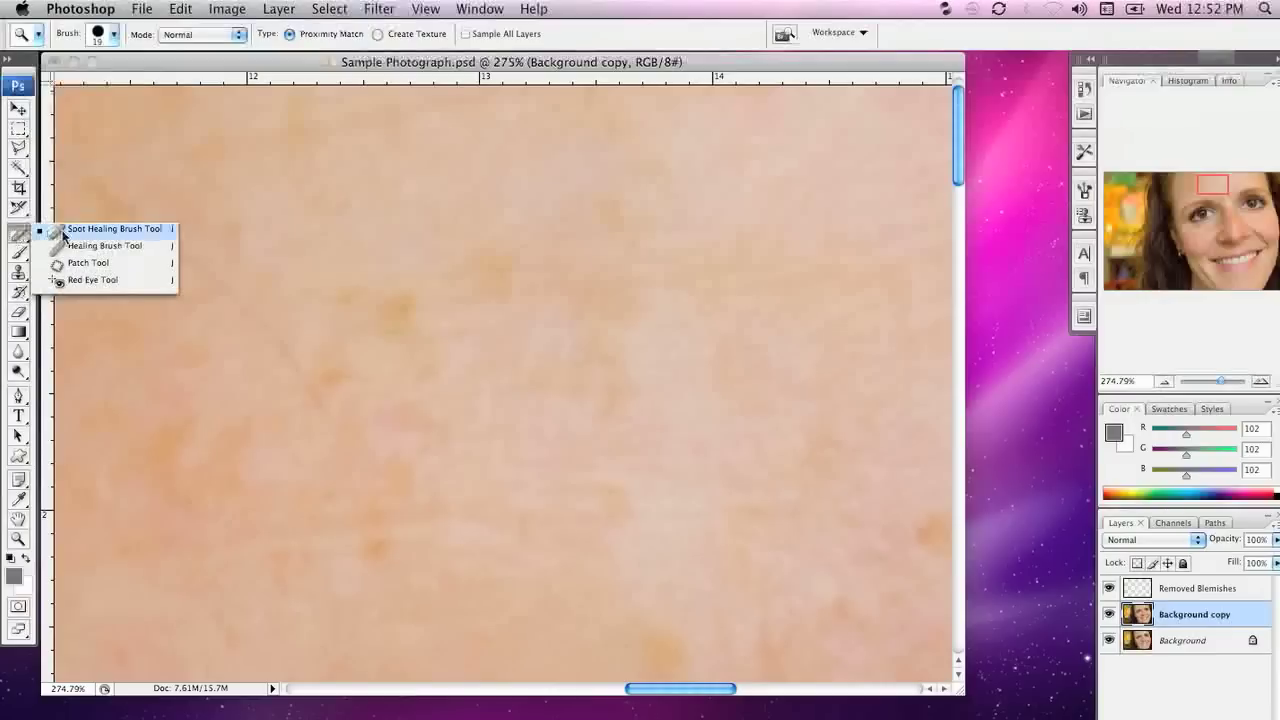
# Enlarge the Spot Healing Brush to 30 and heal four blemishes across the forehead
pyautogui.click(60, 229)
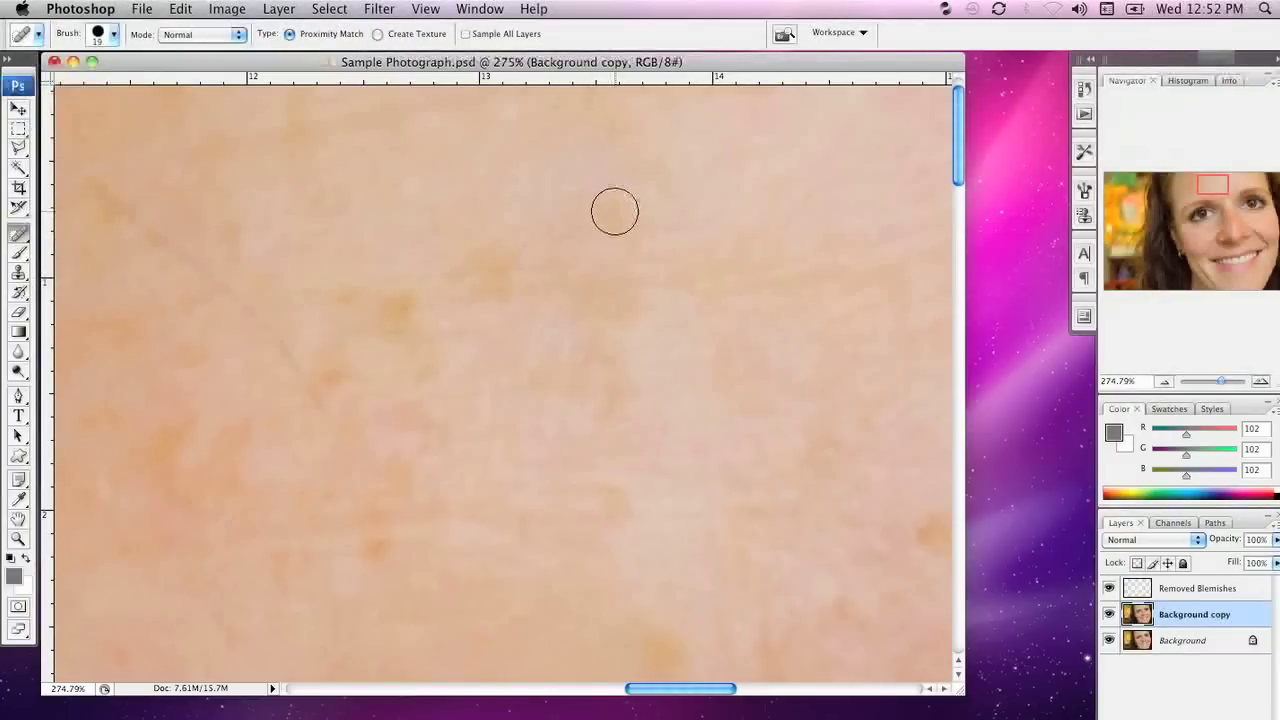
pyautogui.press(']')
pyautogui.press(']')
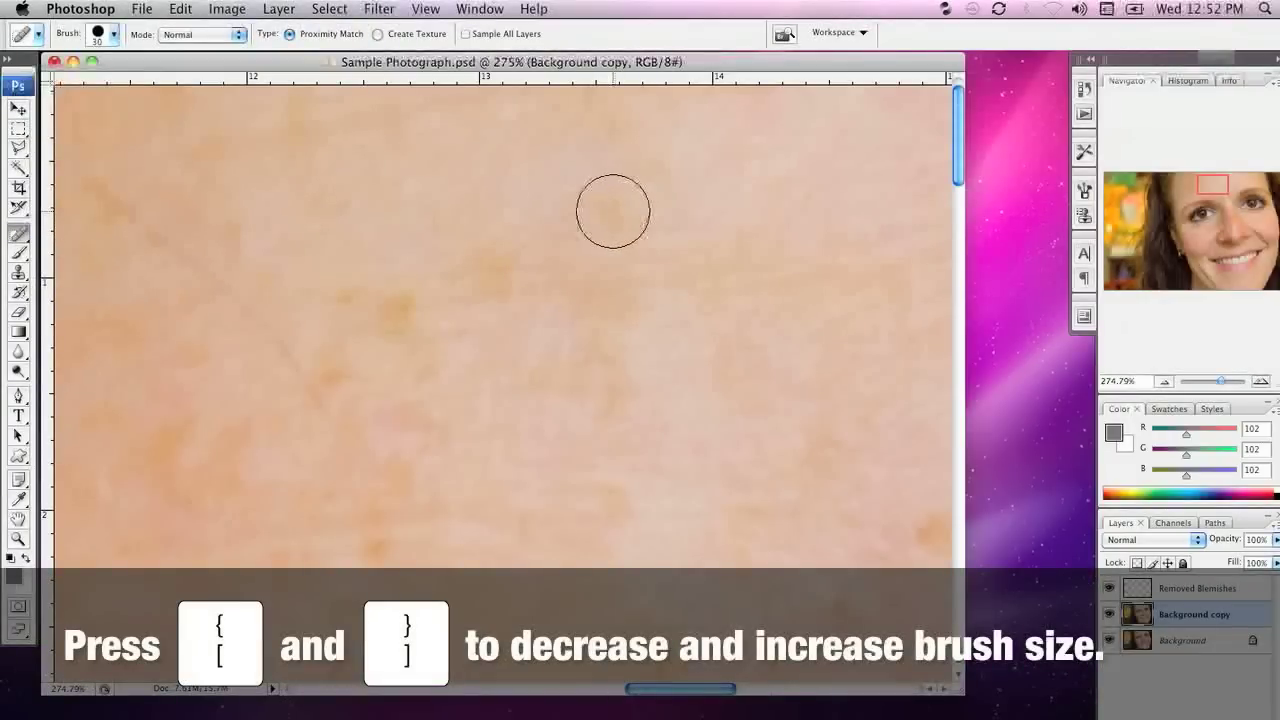
pyautogui.click(612, 212)
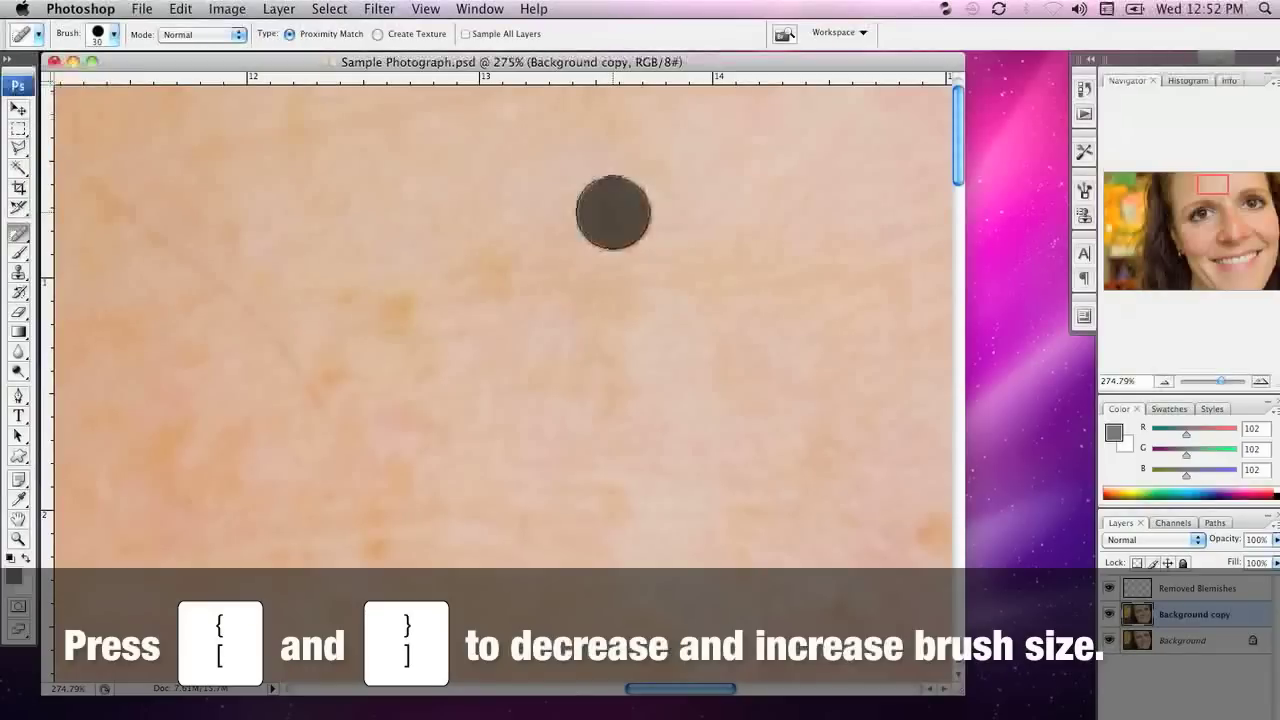
pyautogui.click(490, 287)
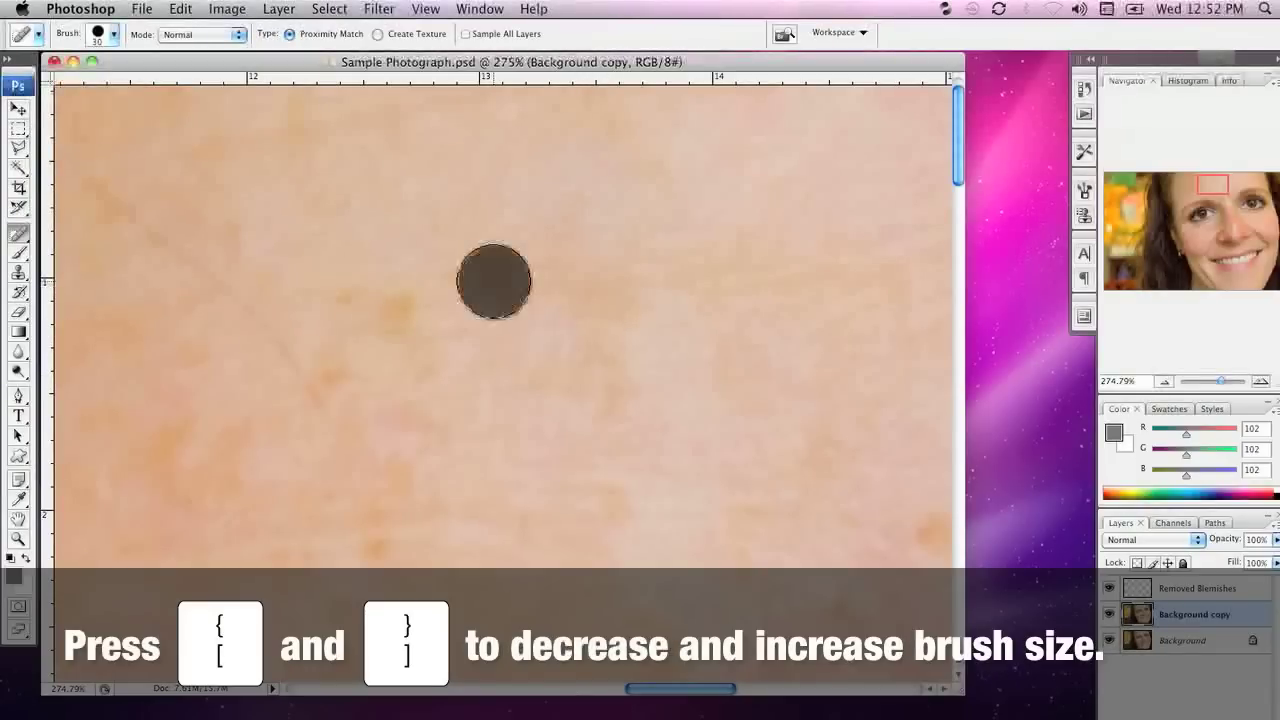
pyautogui.click(403, 318)
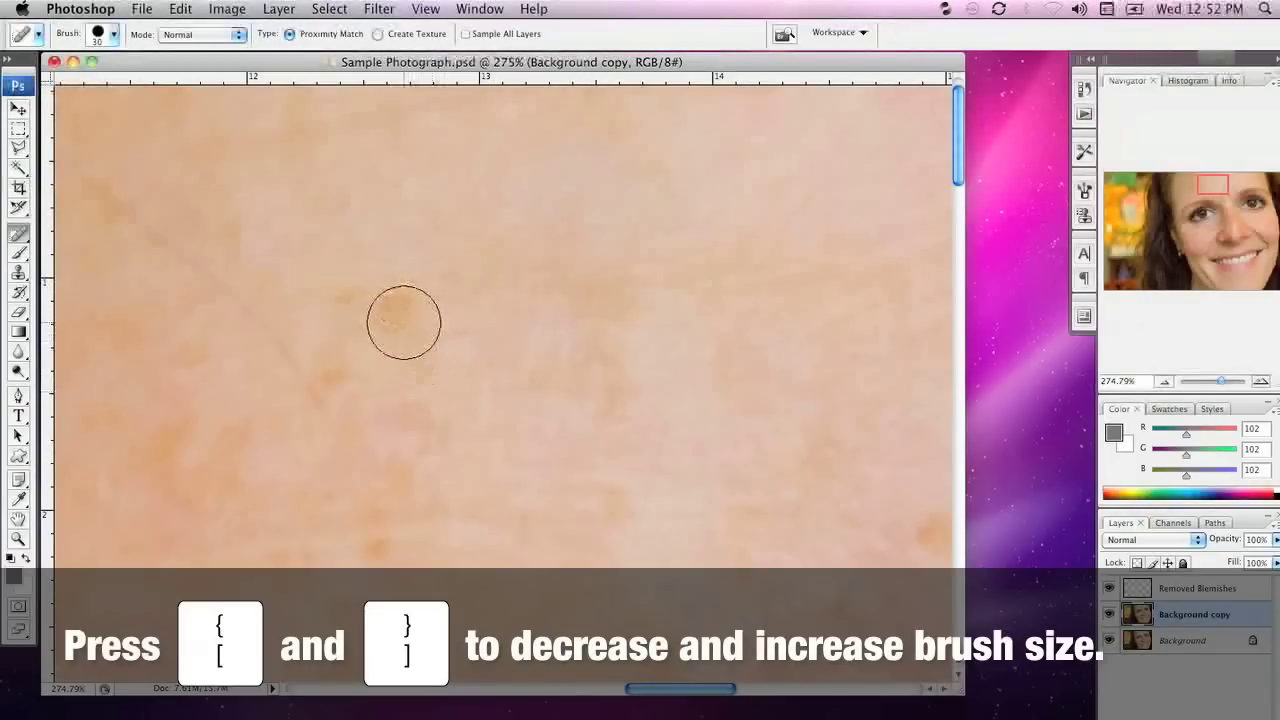
pyautogui.click(606, 504)
# Heal the remaining forehead spots, including the orange blemish near the right edge
pyautogui.click(621, 486)
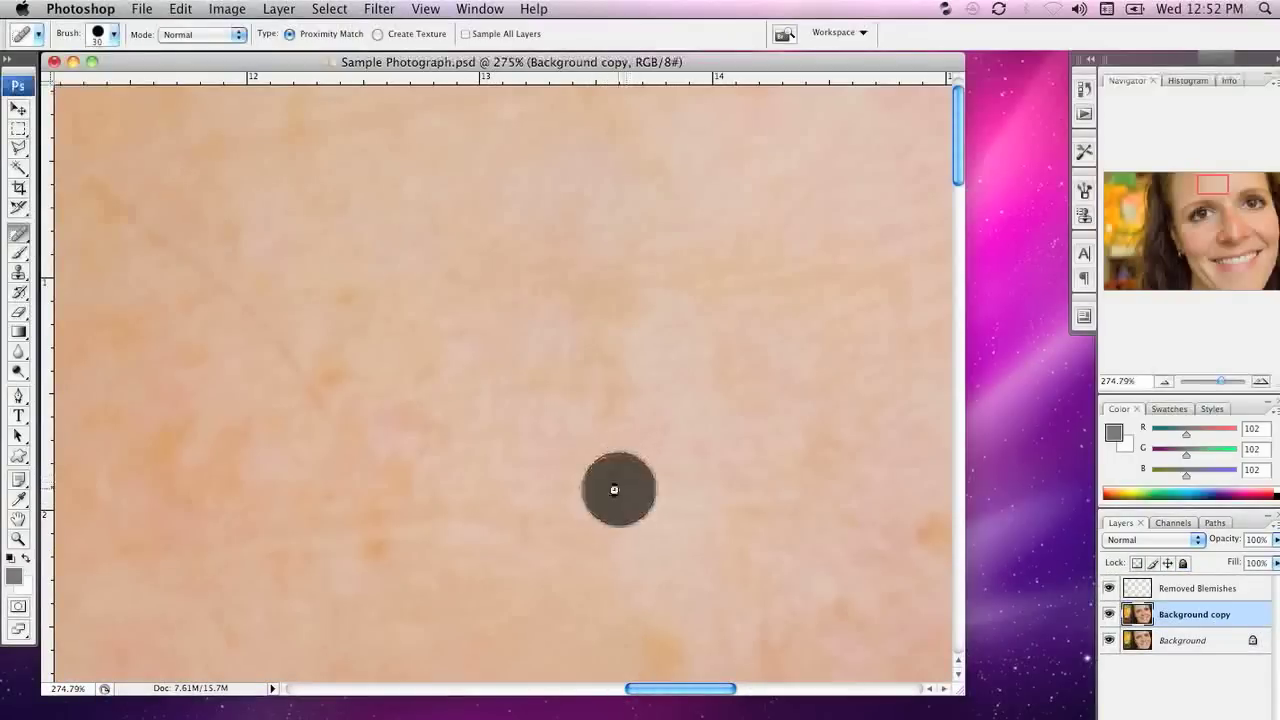
pyautogui.click(621, 407)
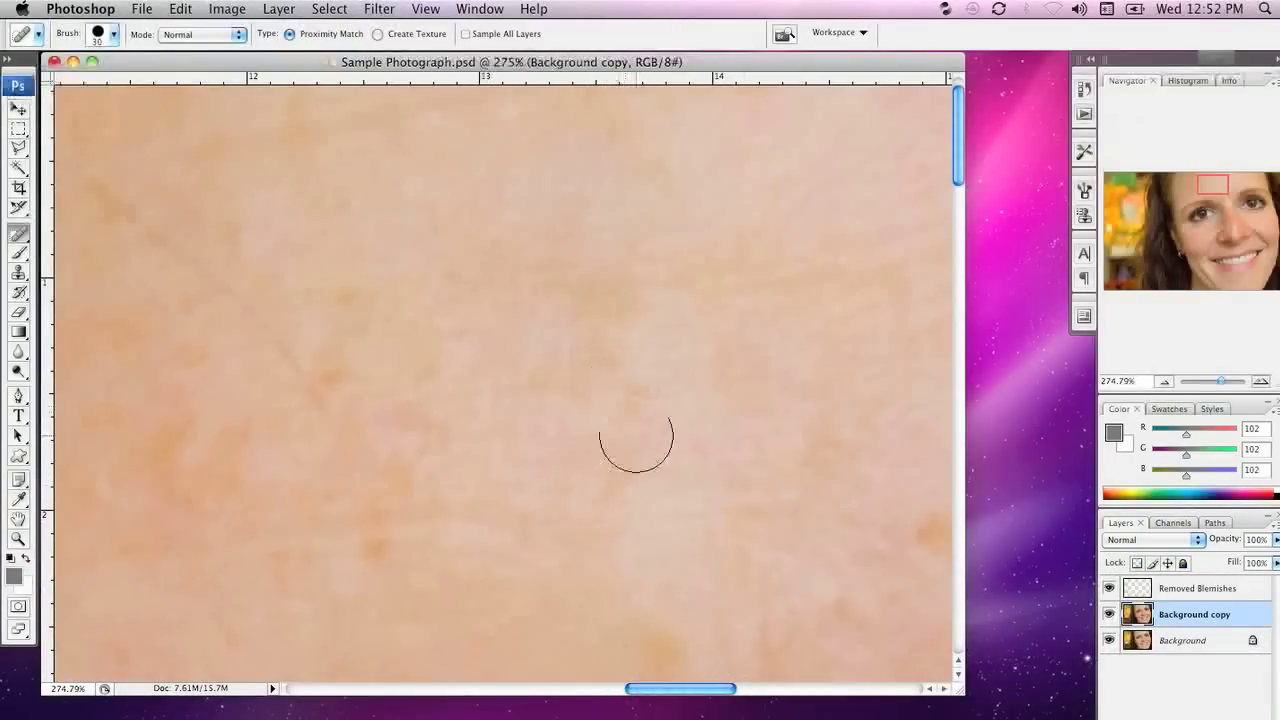
pyautogui.click(915, 537)
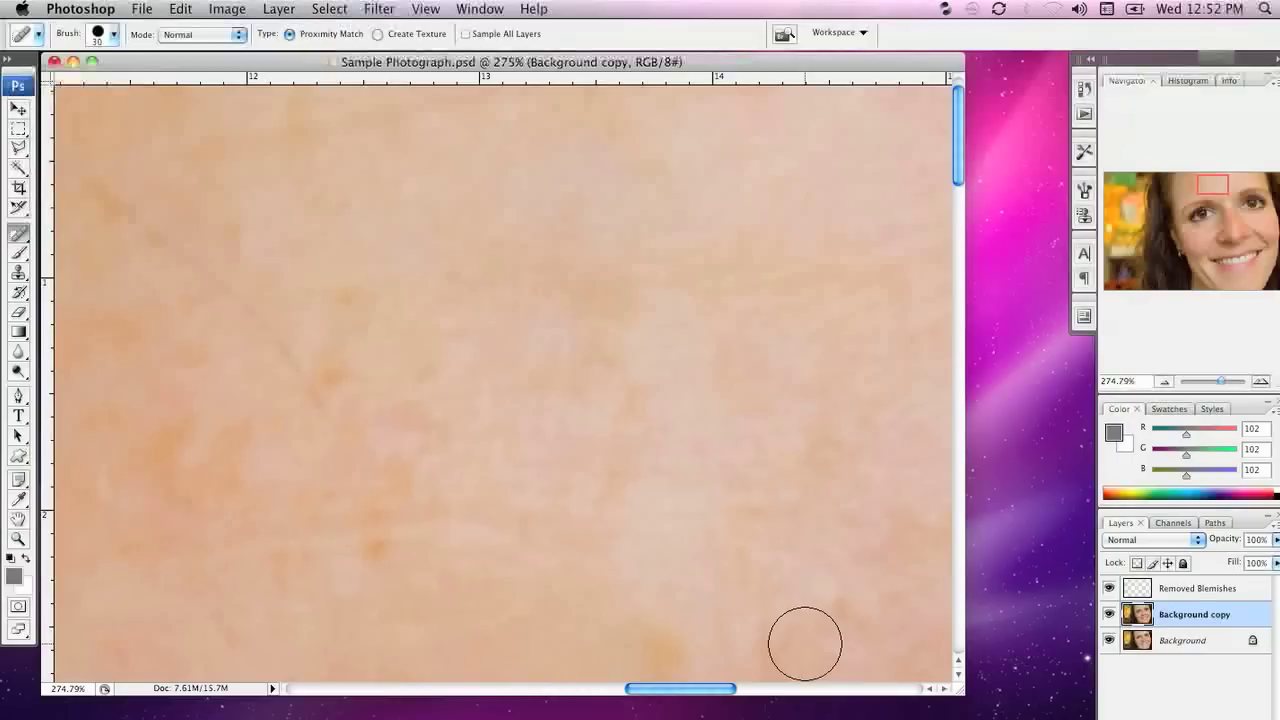
pyautogui.click(373, 554)
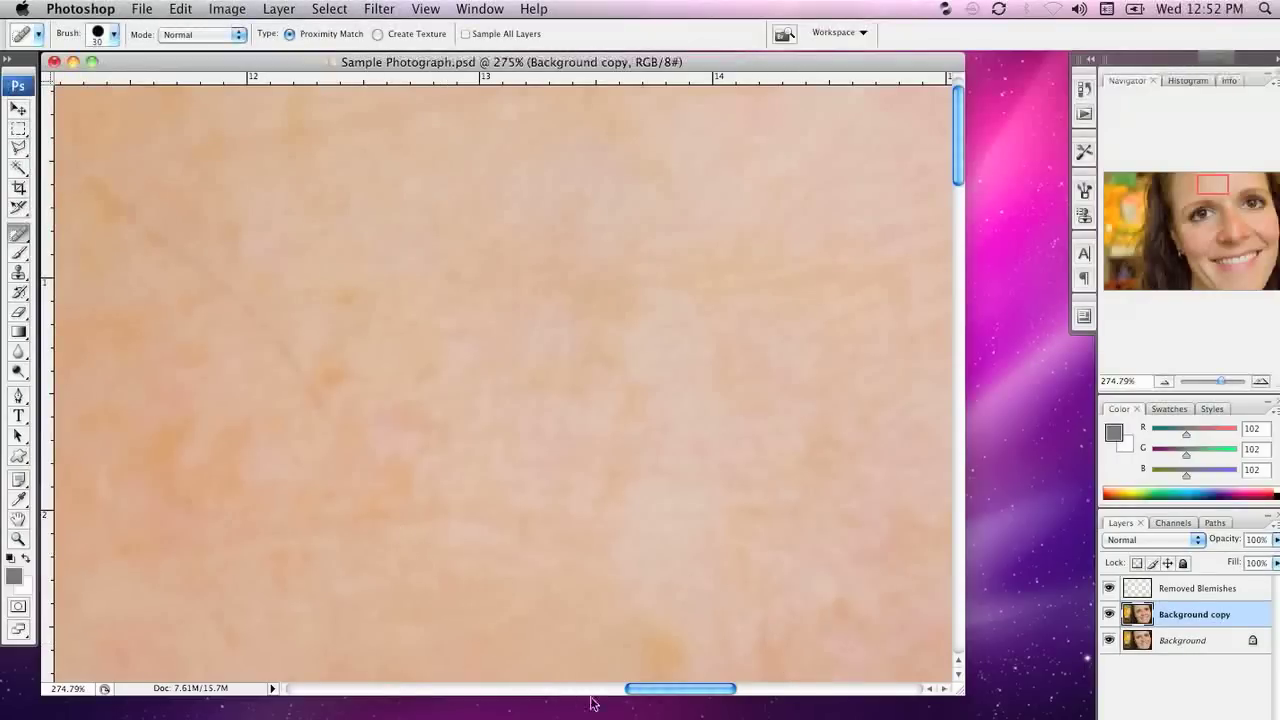
pyautogui.click(340, 385)
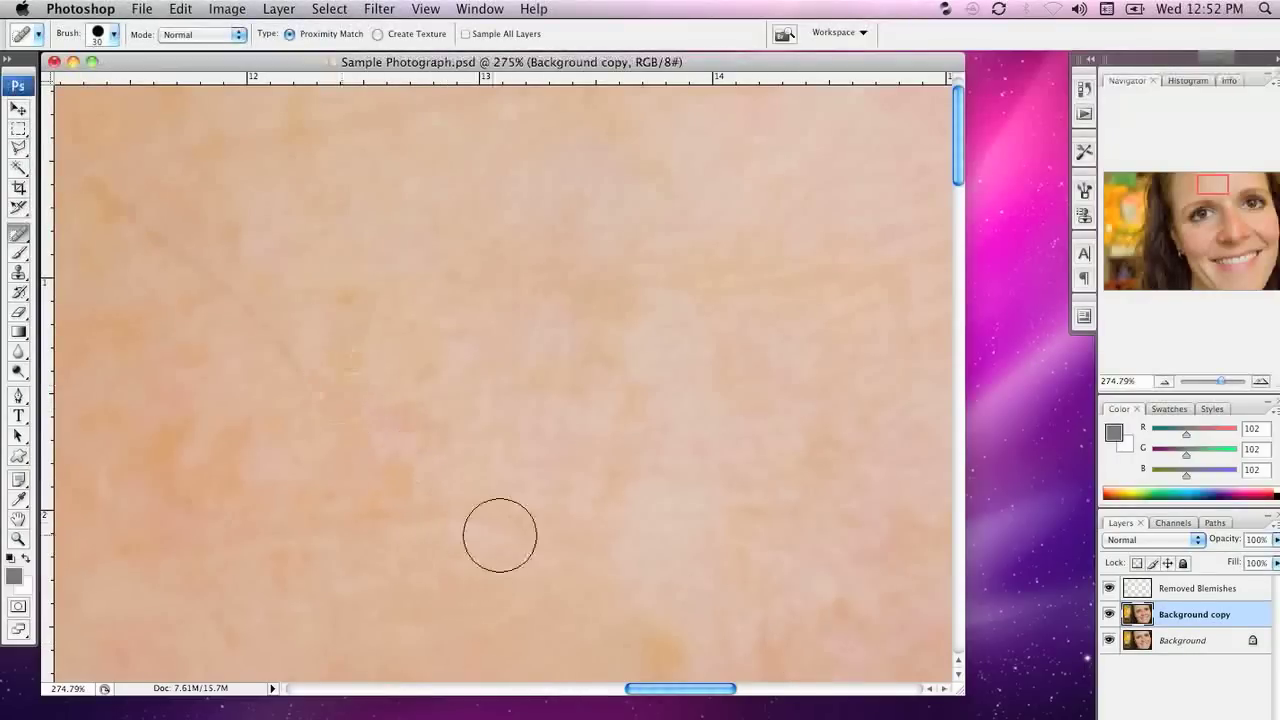
pyautogui.click(626, 346)
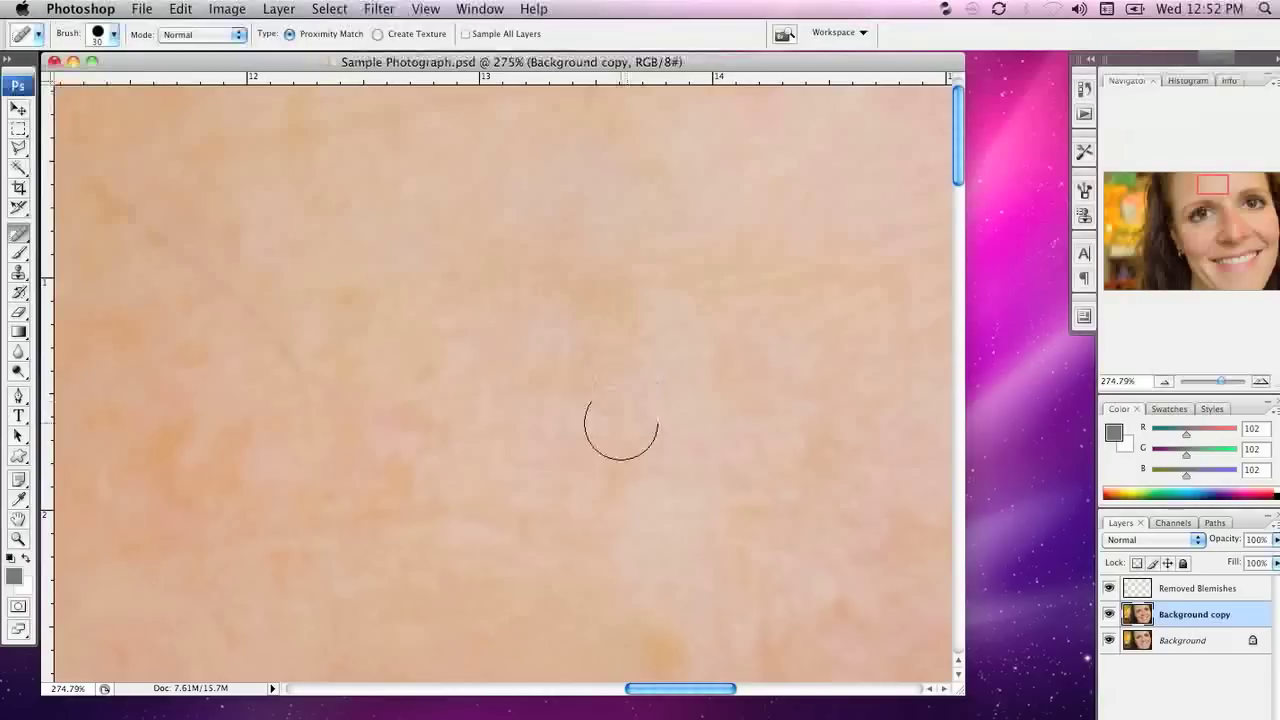
pyautogui.click(606, 482)
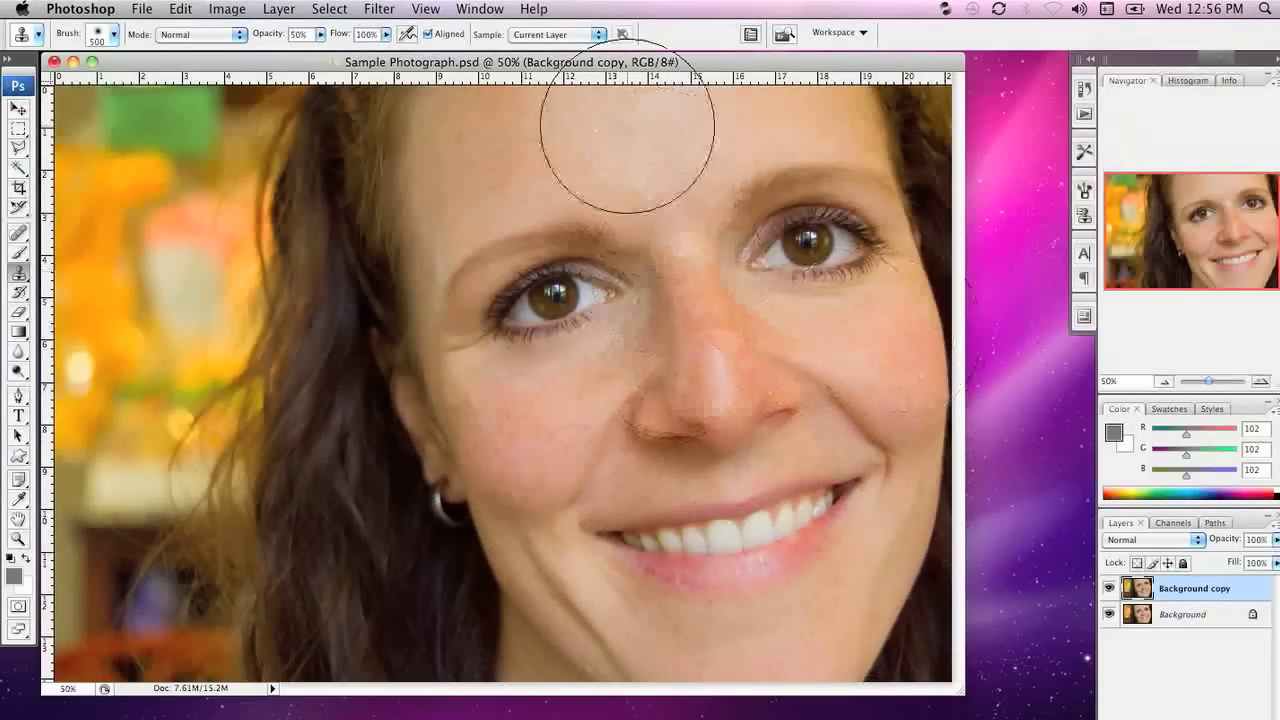
# Select the Brush tool, duplicate the Background copy layer and rename the copy 'Airbrush'
pyautogui.click(20, 255)
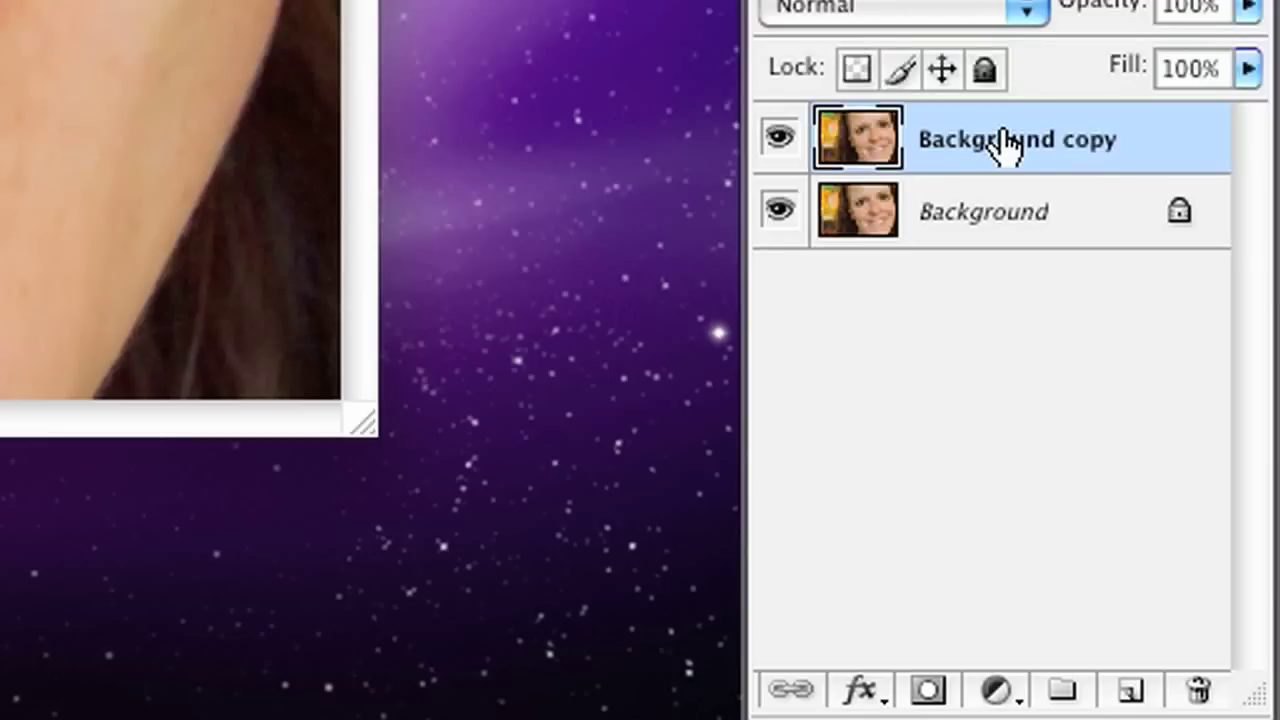
pyautogui.moveTo(1008, 145); pyautogui.dragTo(1135, 690)
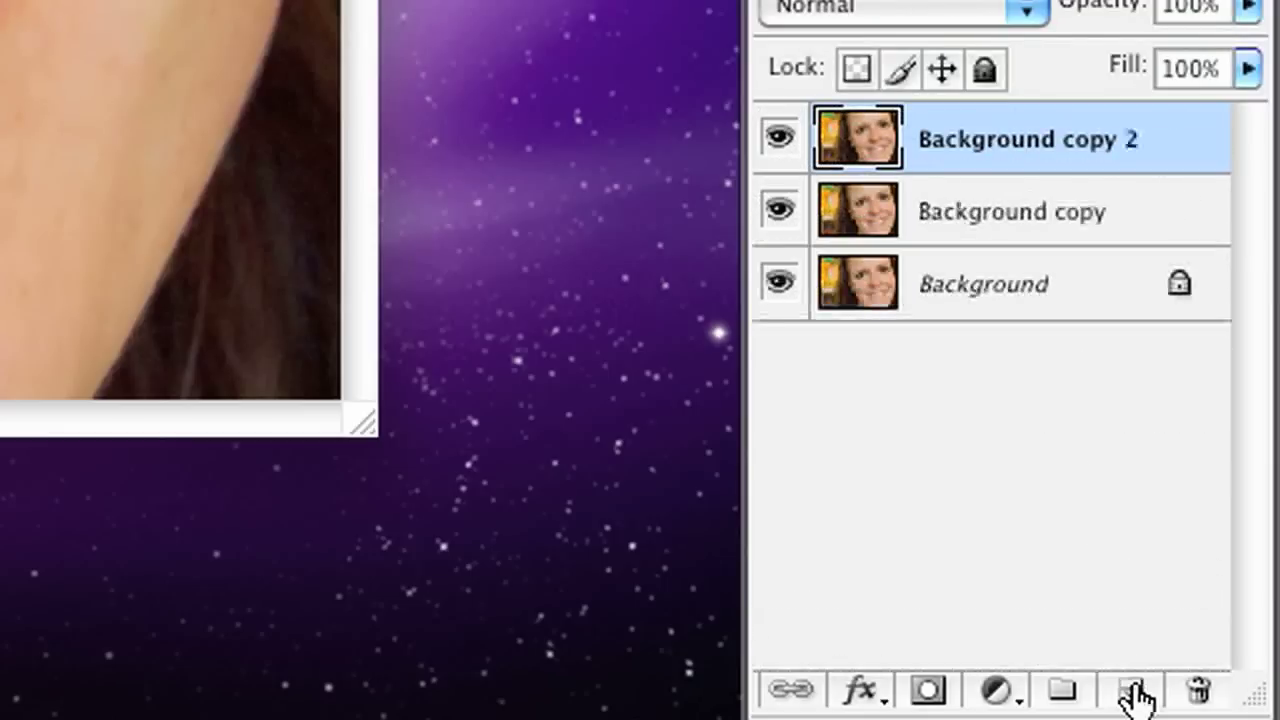
pyautogui.doubleClick(993, 140)
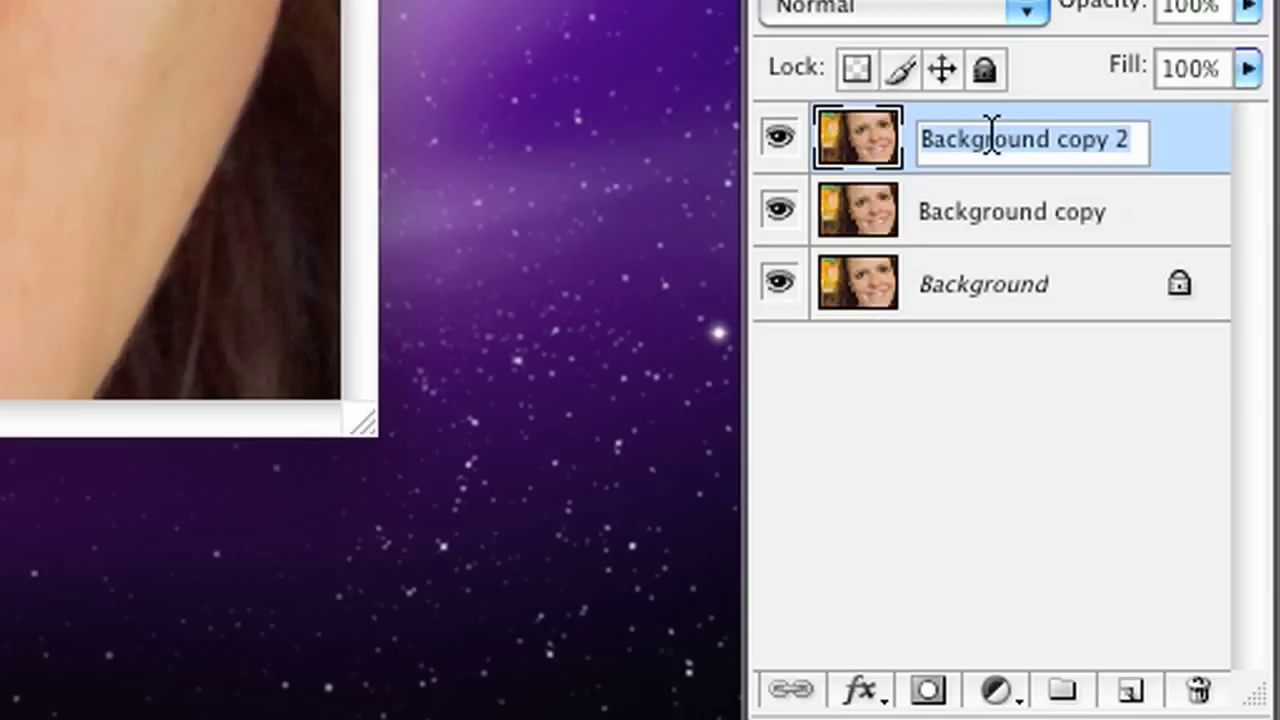
pyautogui.write('Airbrush')
pyautogui.press('Return')
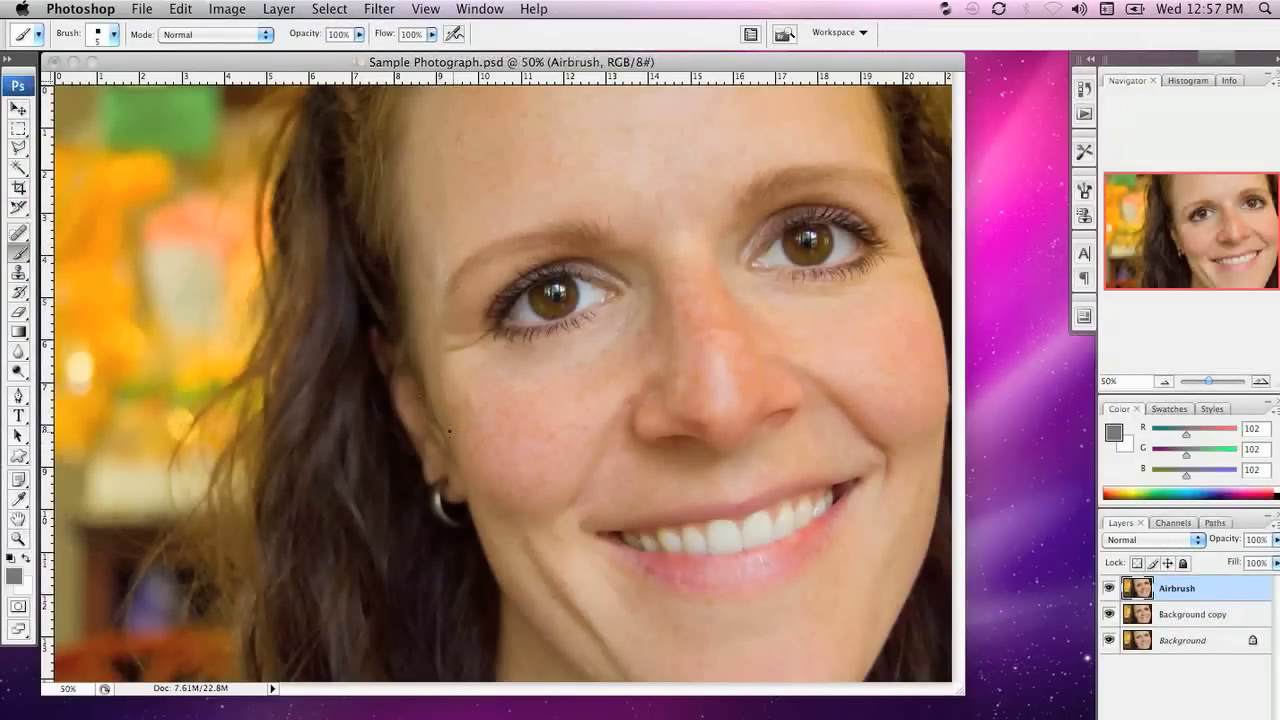
pyautogui.click(380, 8)
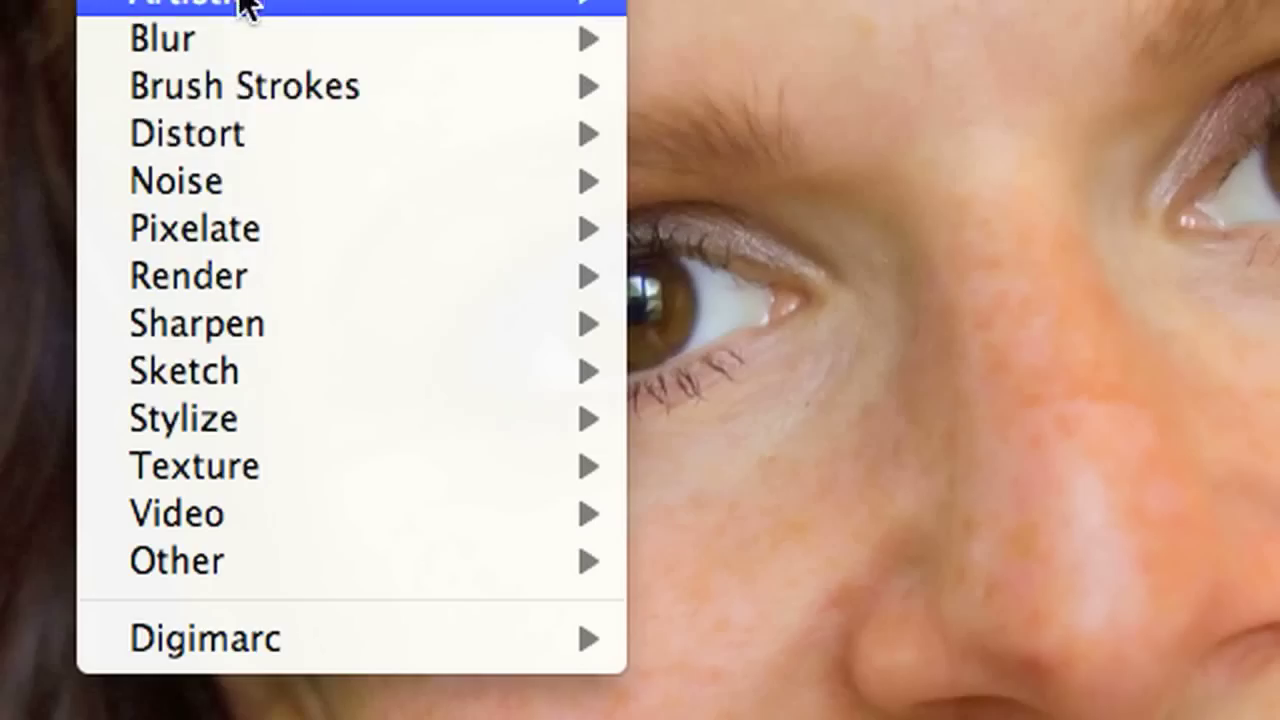
# Apply Surface Blur to the Airbrush layer with Radius 50 and Threshold 56
pyautogui.moveTo(411, 197)
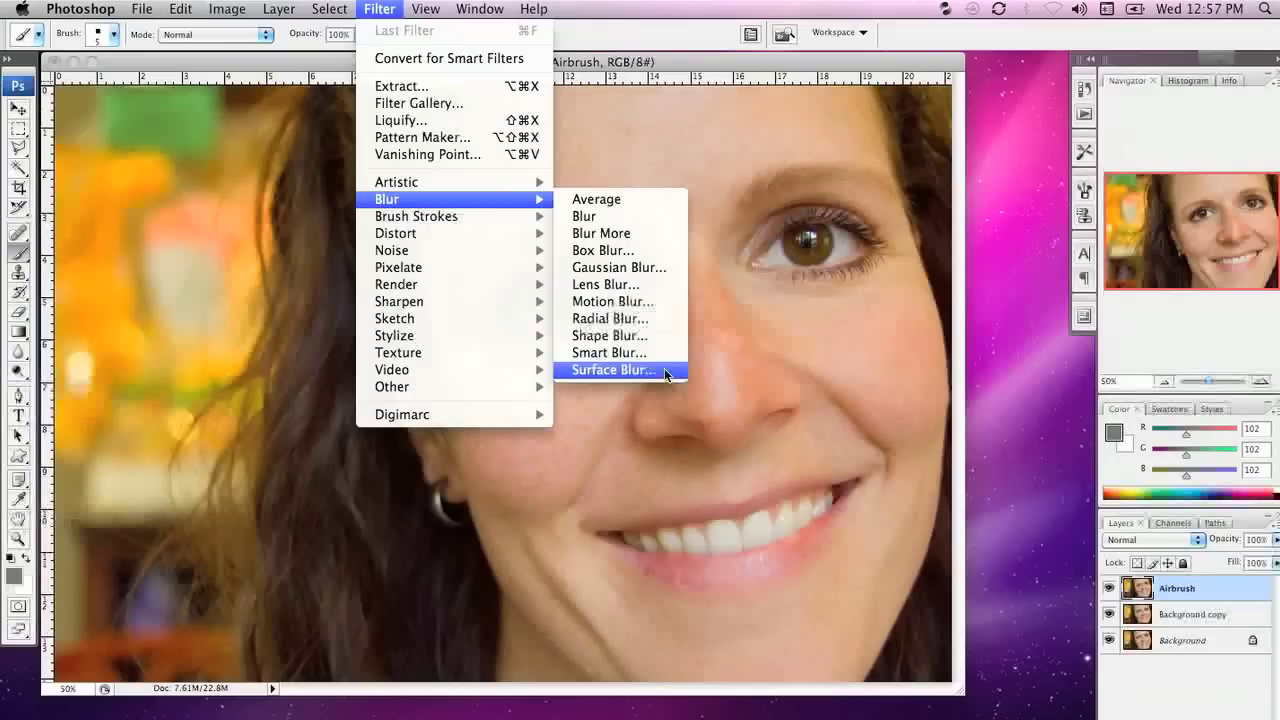
pyautogui.click(930, 513)
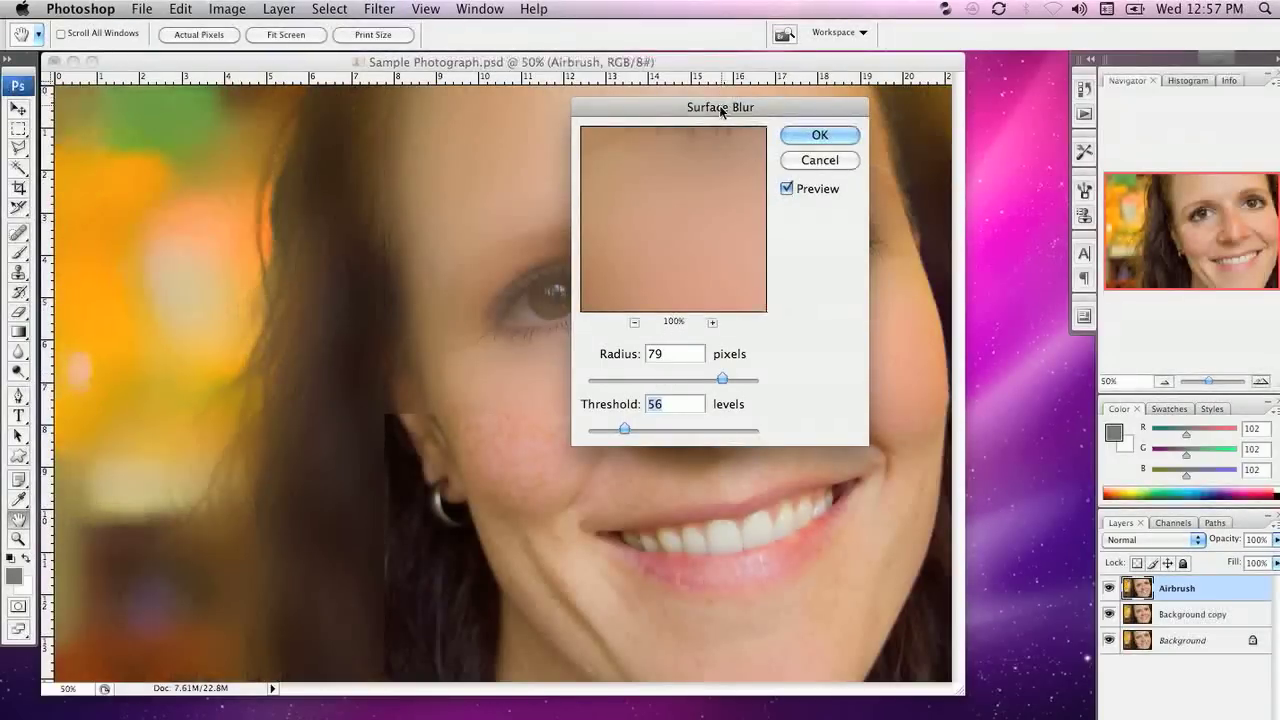
pyautogui.moveTo(720, 110); pyautogui.dragTo(922, 206)
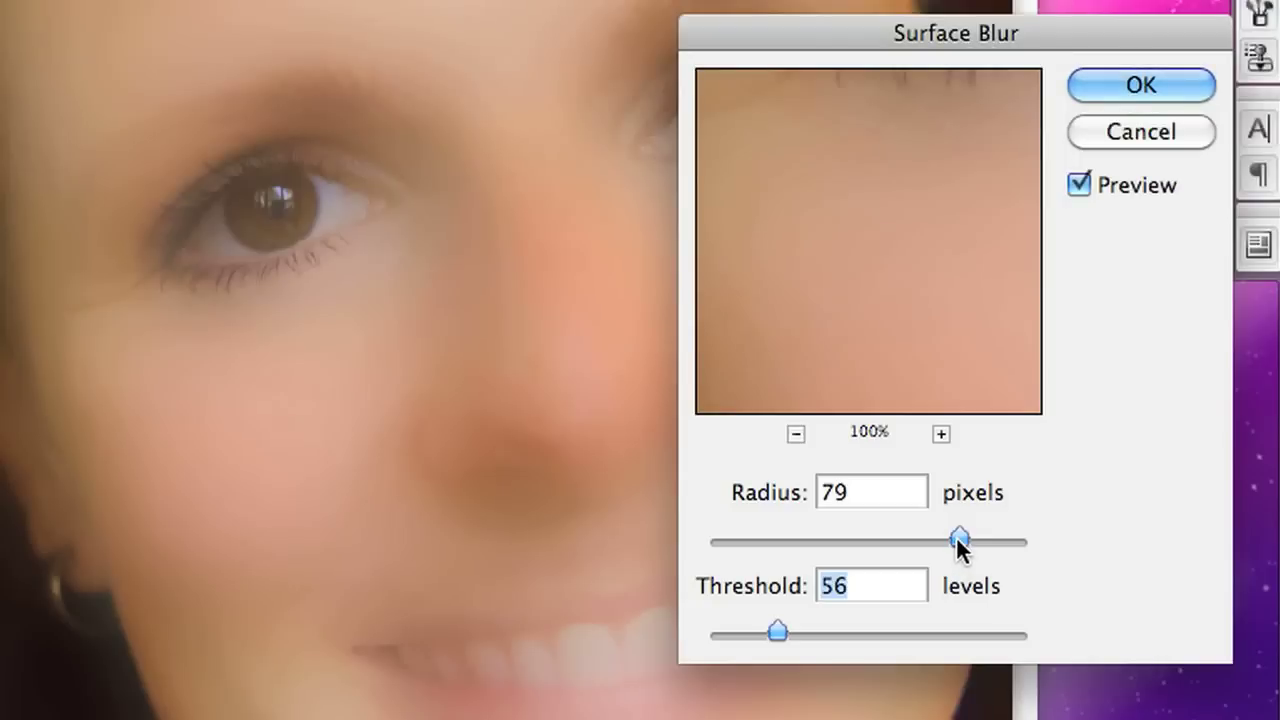
pyautogui.moveTo(958, 541); pyautogui.dragTo(940, 538)
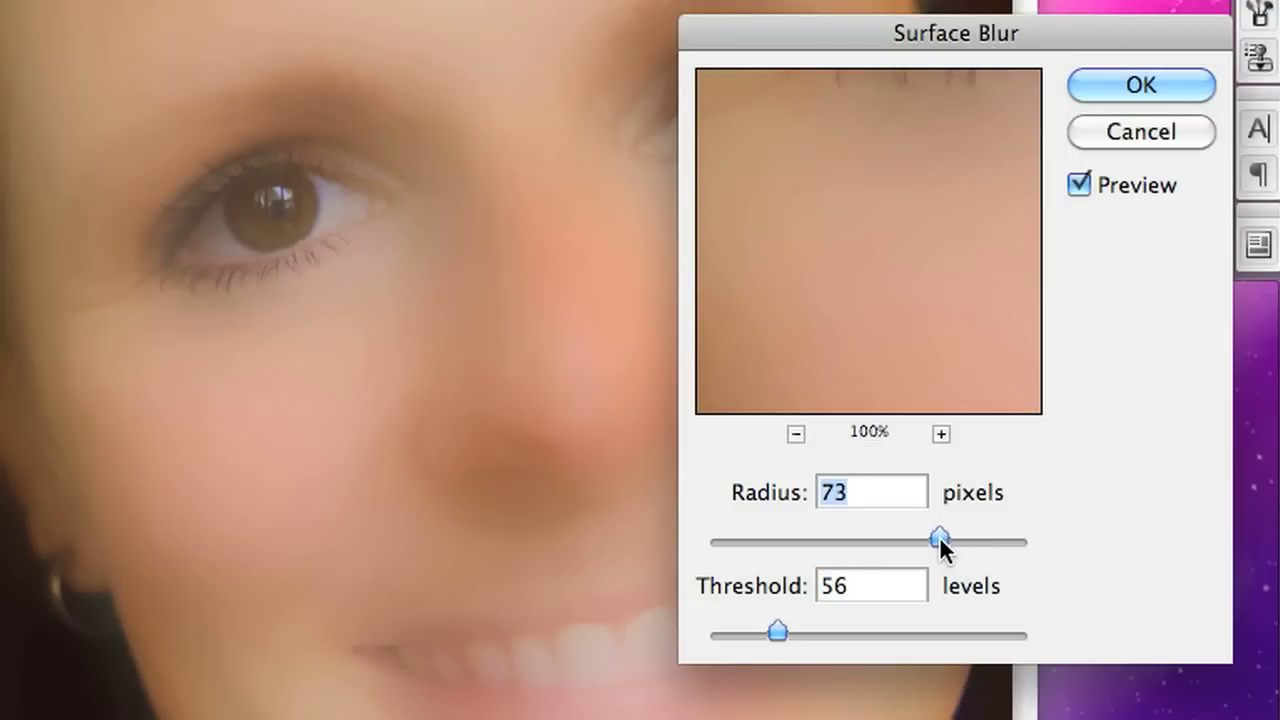
pyautogui.moveTo(939, 538); pyautogui.dragTo(864, 540)
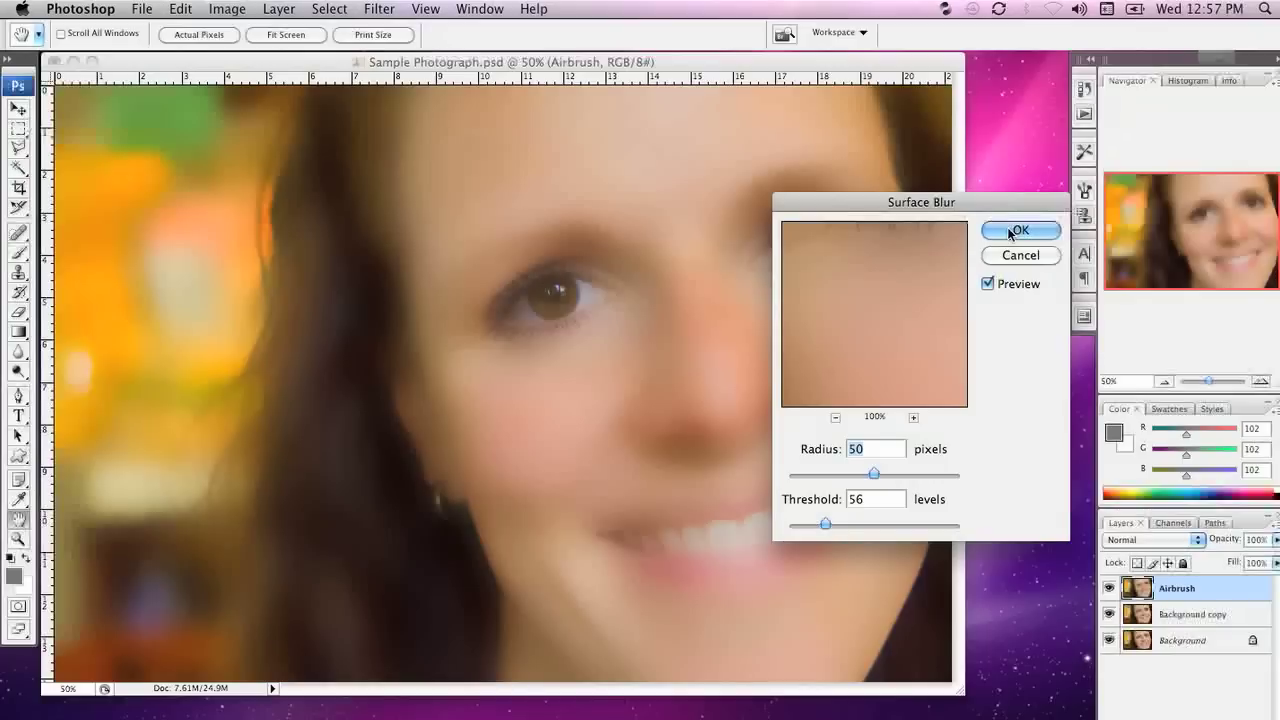
pyautogui.click(1011, 233)
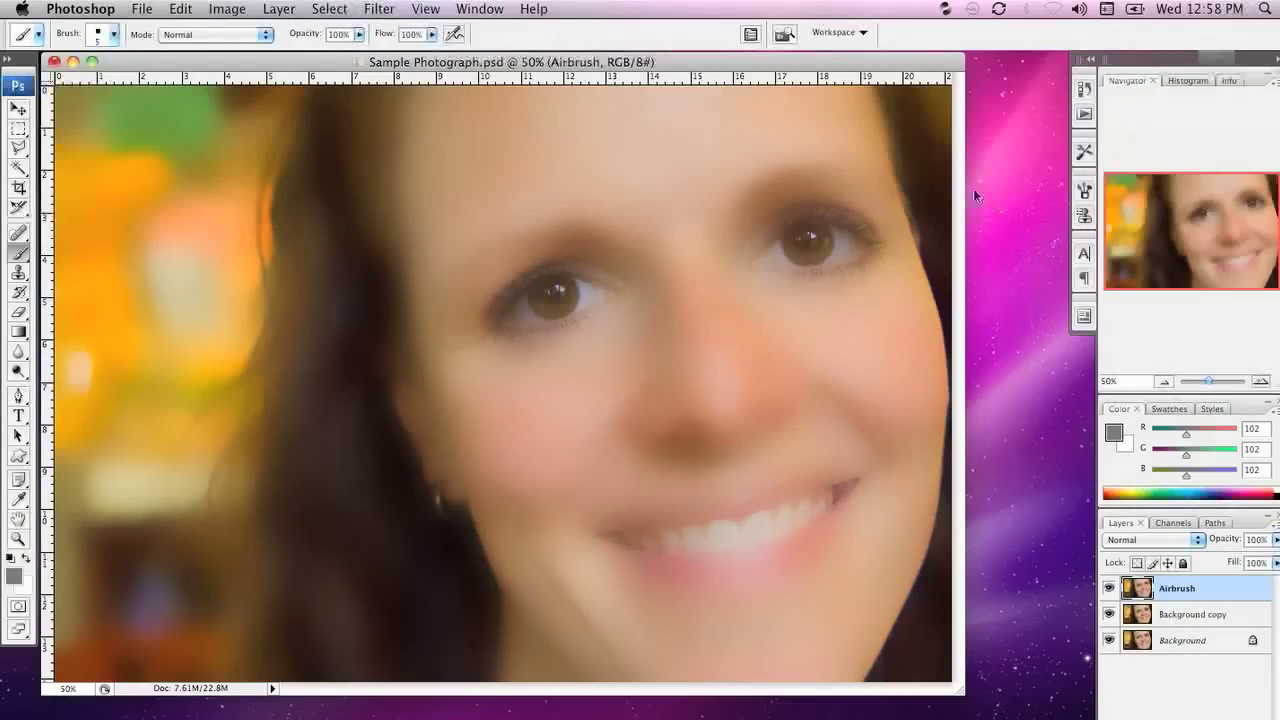
# Add a Hide All black layer mask to the Airbrush layer
pyautogui.click(278, 9)
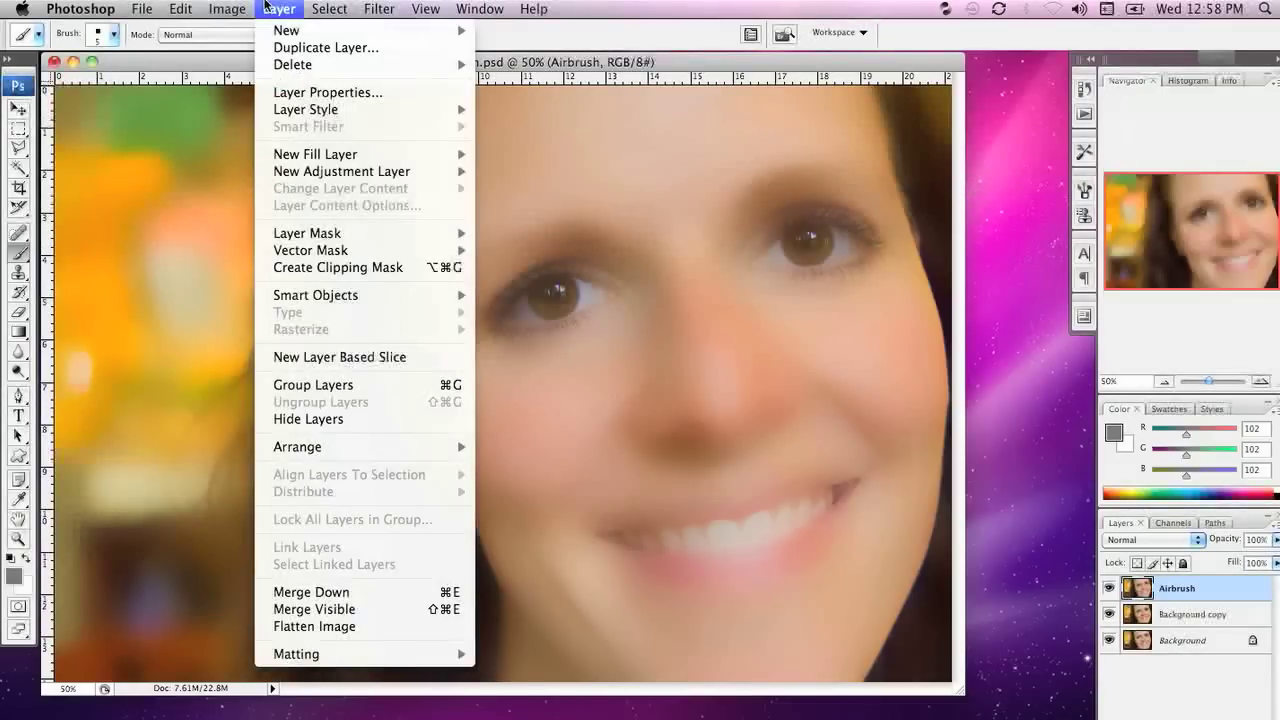
pyautogui.moveTo(360, 518)
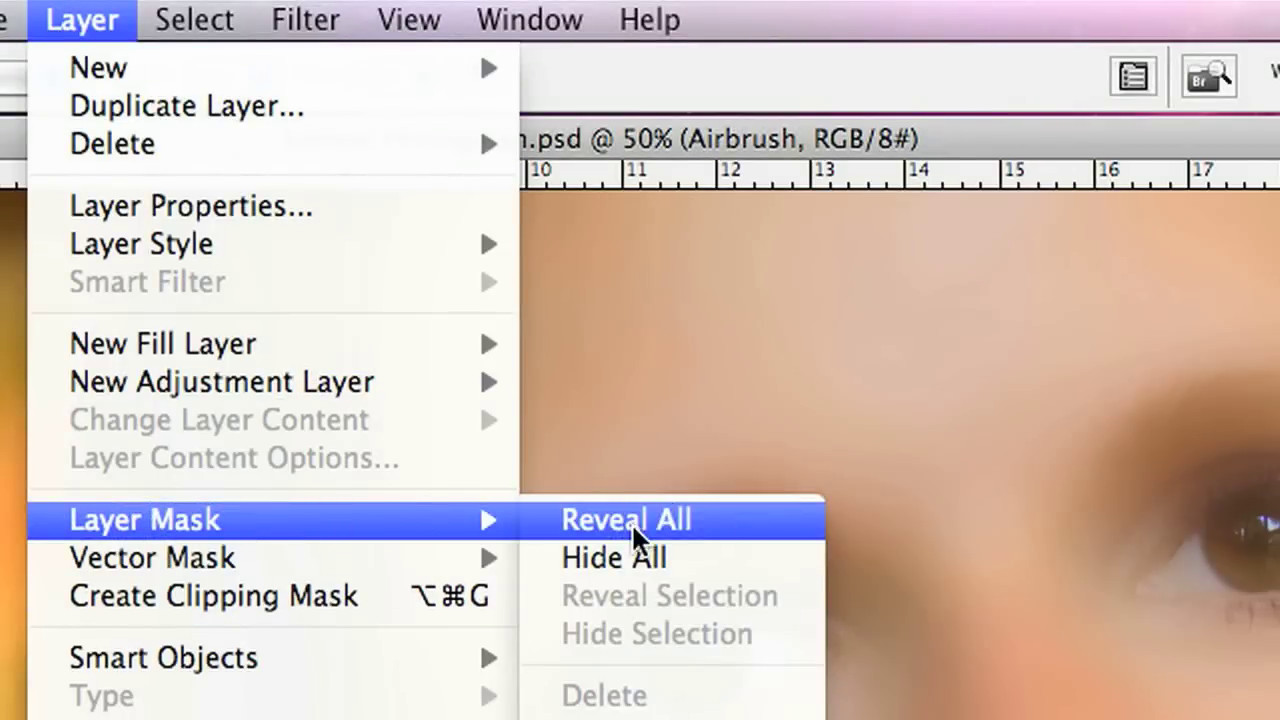
pyautogui.click(637, 557)
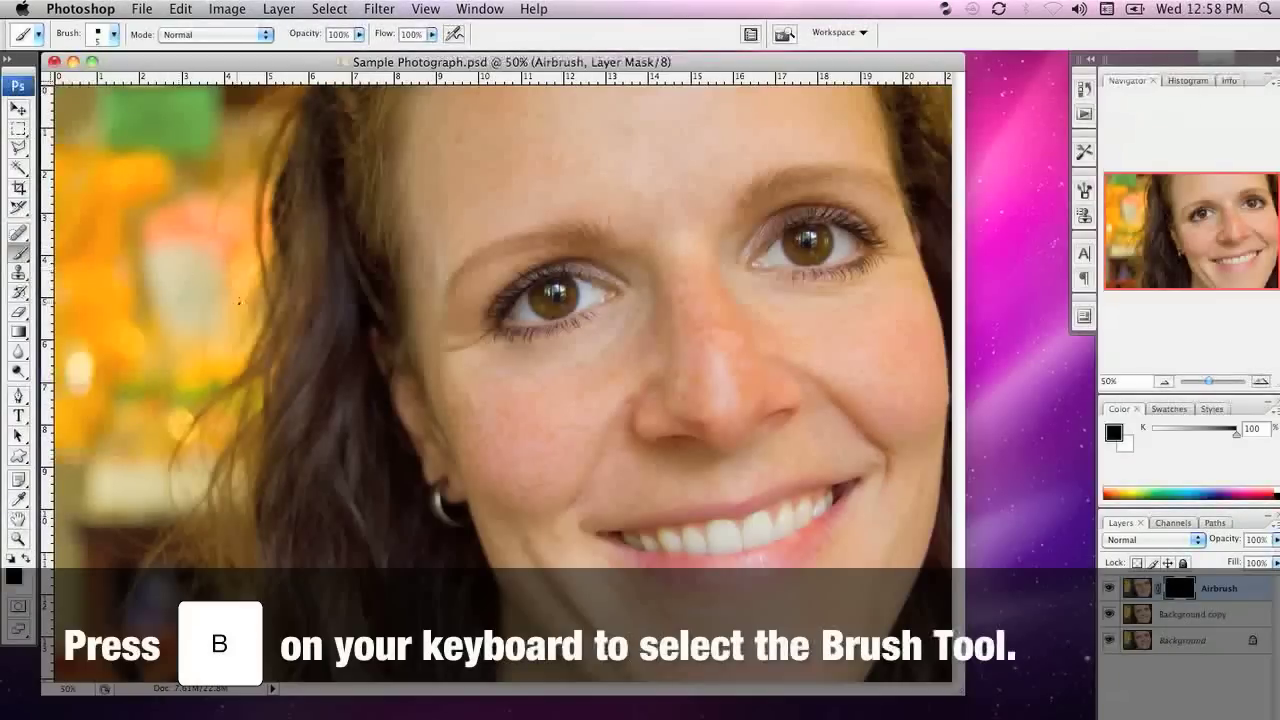
# Choose the soft round brush preset and enlarge the brush to 250 pixels
pyautogui.press(']')
pyautogui.press(']')
pyautogui.press(']')
pyautogui.press(']')
pyautogui.press(']')
pyautogui.press(']')
pyautogui.press(']')
pyautogui.press(']')
pyautogui.press(']')
pyautogui.press(']')
pyautogui.press(']')
pyautogui.press(']')
pyautogui.press(']')
pyautogui.press(']')
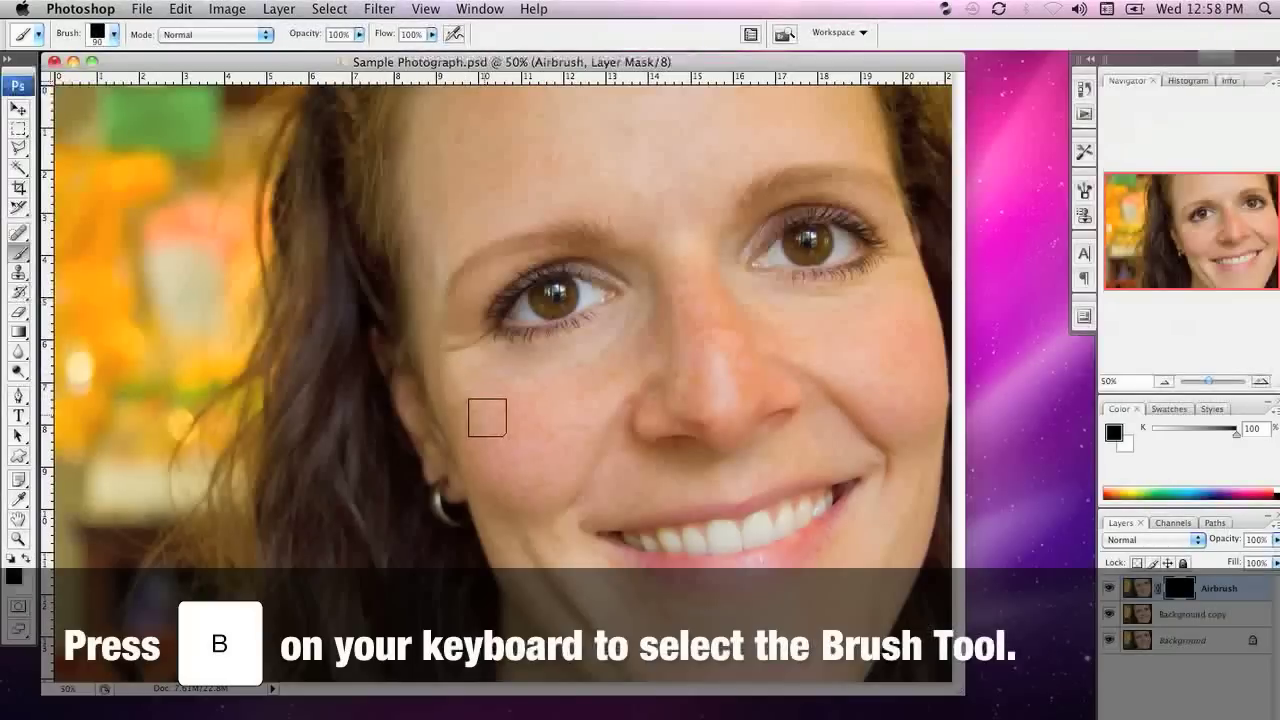
pyautogui.press(']')
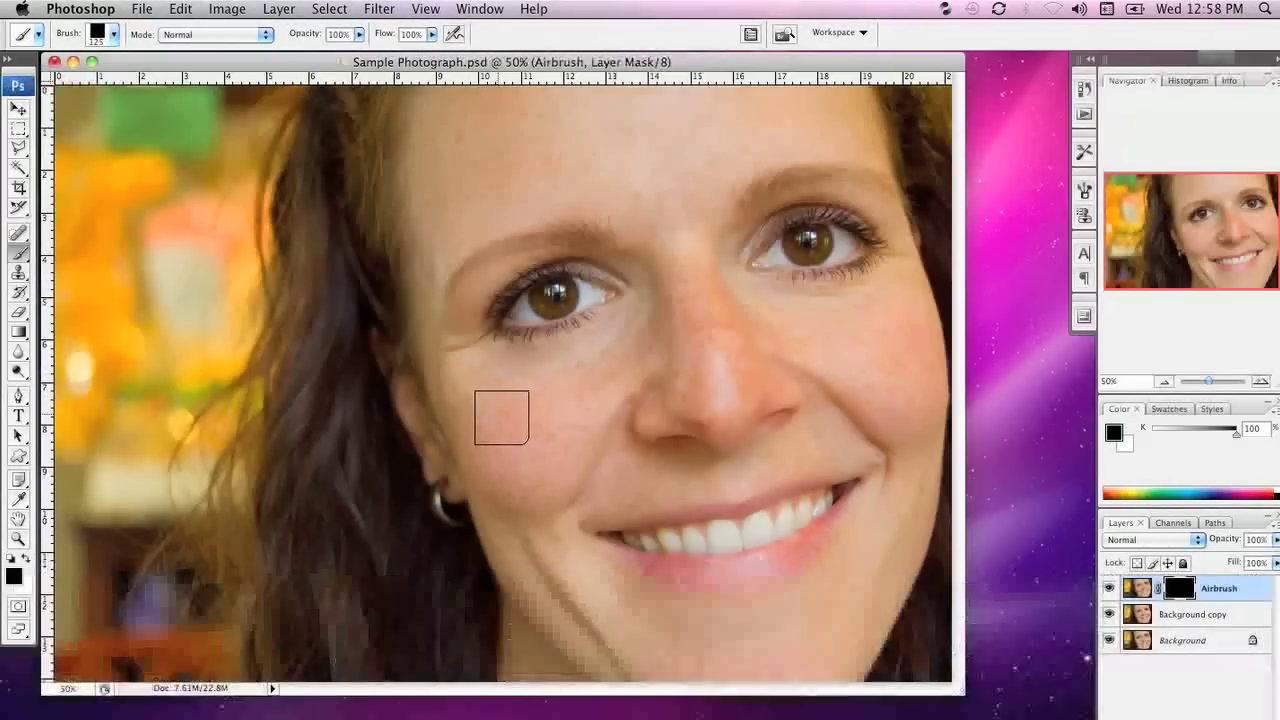
pyautogui.click(114, 34)
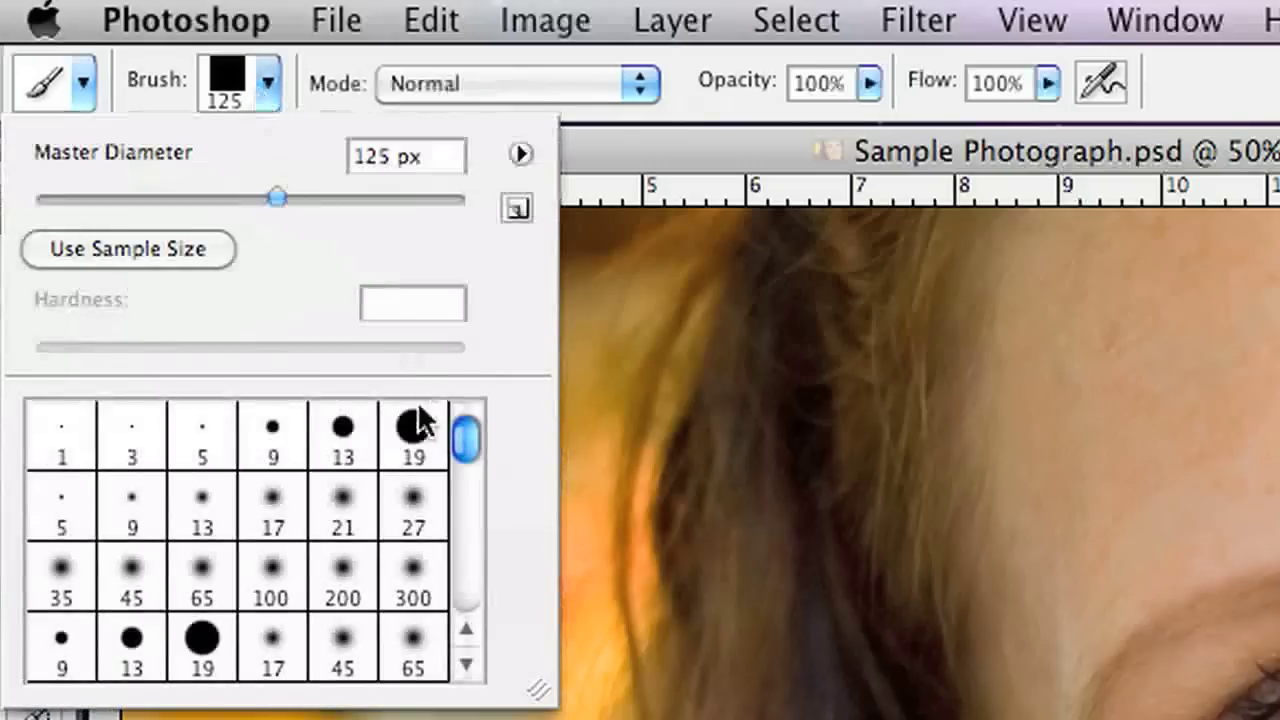
pyautogui.click(370, 528)
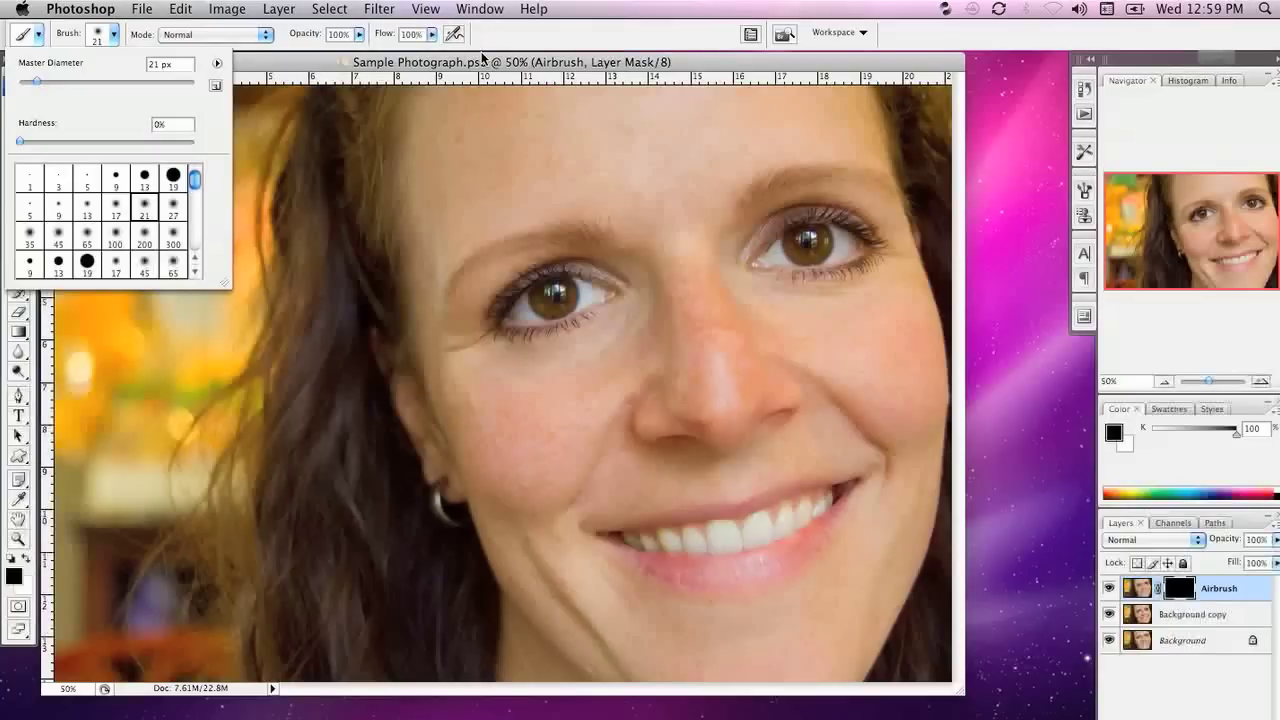
pyautogui.click(481, 51)
pyautogui.press(']')
pyautogui.press(']')
pyautogui.press(']')
pyautogui.press(']')
pyautogui.press(']')
pyautogui.press(']')
pyautogui.press(']')
pyautogui.press(']')
pyautogui.press(']')
pyautogui.press(']')
pyautogui.press(']')
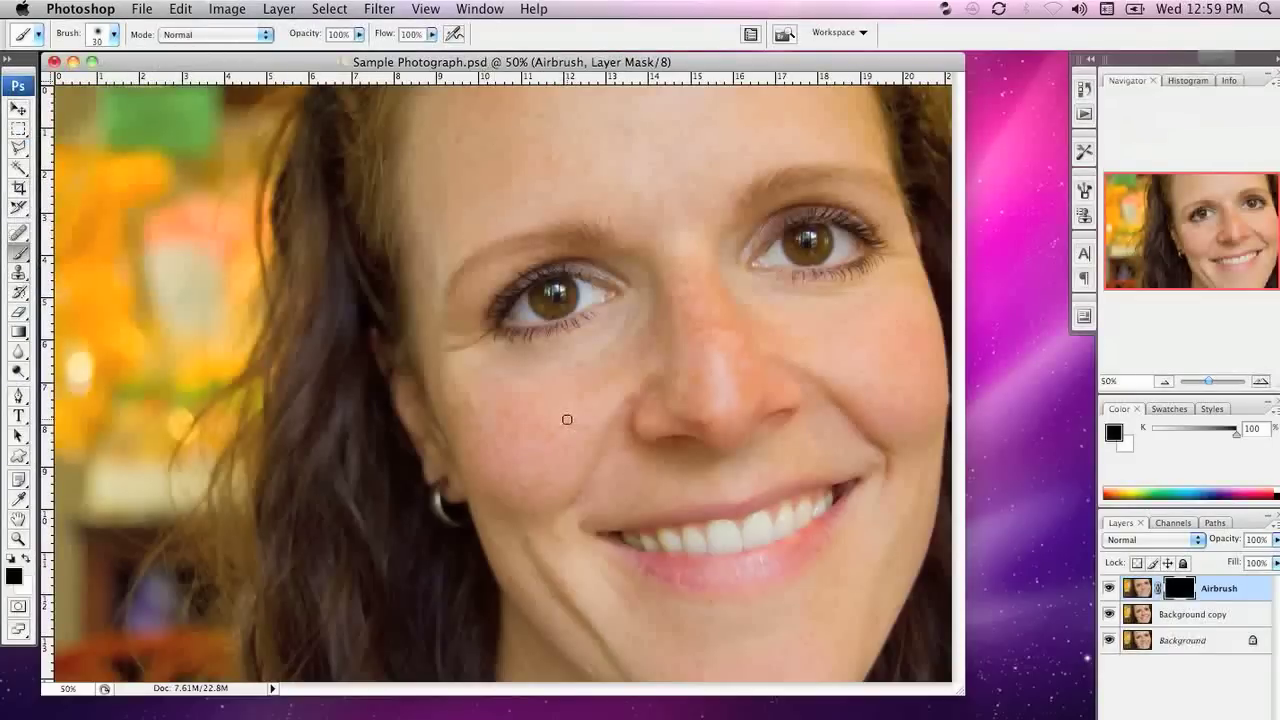
pyautogui.press(']')
pyautogui.press(']')
pyautogui.press(']')
# Try a stroke on the left cheek, then make white the foreground colour
pyautogui.moveTo(567, 419)
pyautogui.mouseDown()
pyautogui.moveTo(517, 439)
pyautogui.moveTo(526, 460)
pyautogui.moveTo(555, 433)
pyautogui.moveTo(512, 454)
pyautogui.moveTo(531, 473)
pyautogui.moveTo(518, 483)
pyautogui.moveTo(489, 458)
pyautogui.moveTo(465, 464)
pyautogui.moveTo(506, 429)
pyautogui.mouseUp()
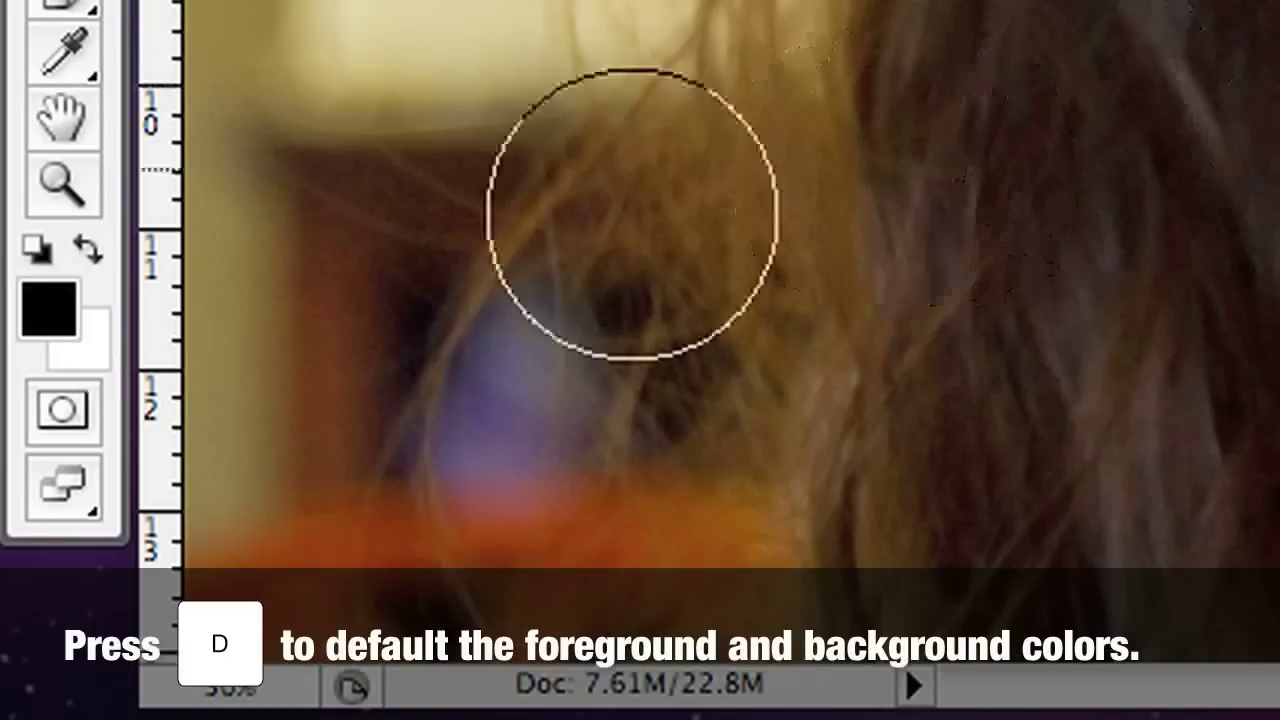
pyautogui.click(91, 255)
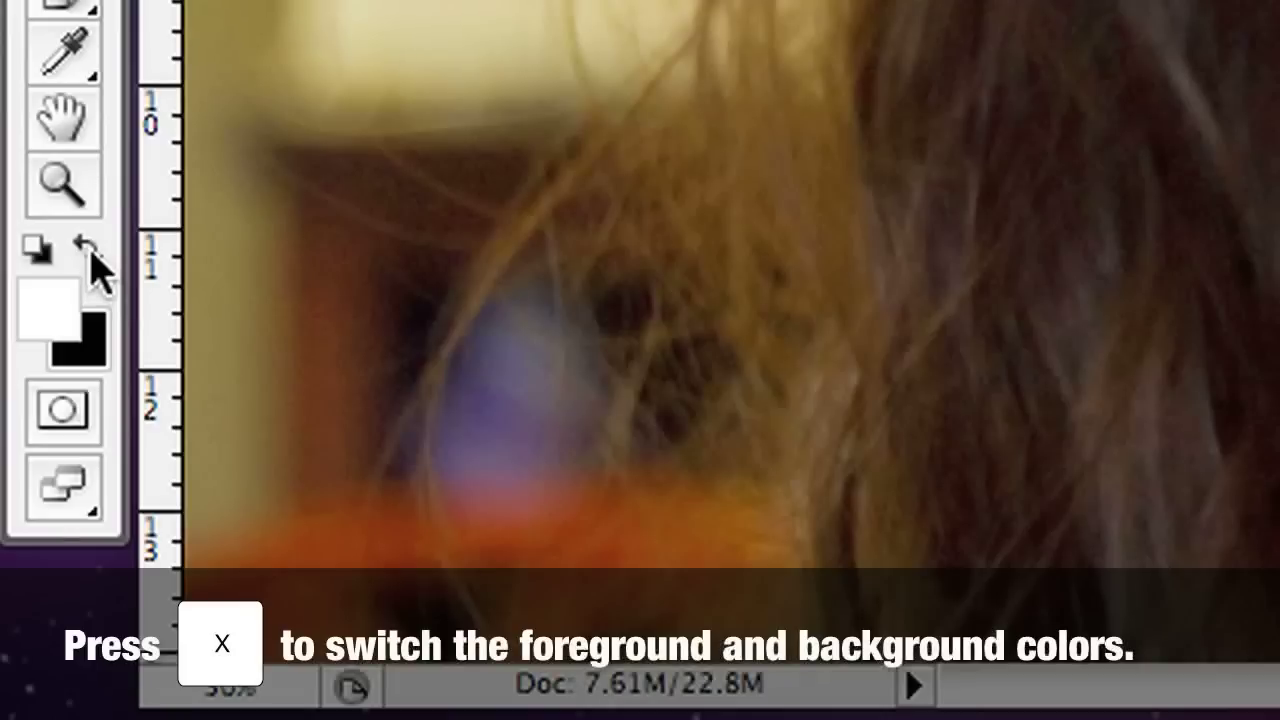
pyautogui.press('x')
pyautogui.press('x')
pyautogui.press('x')
pyautogui.press('x')
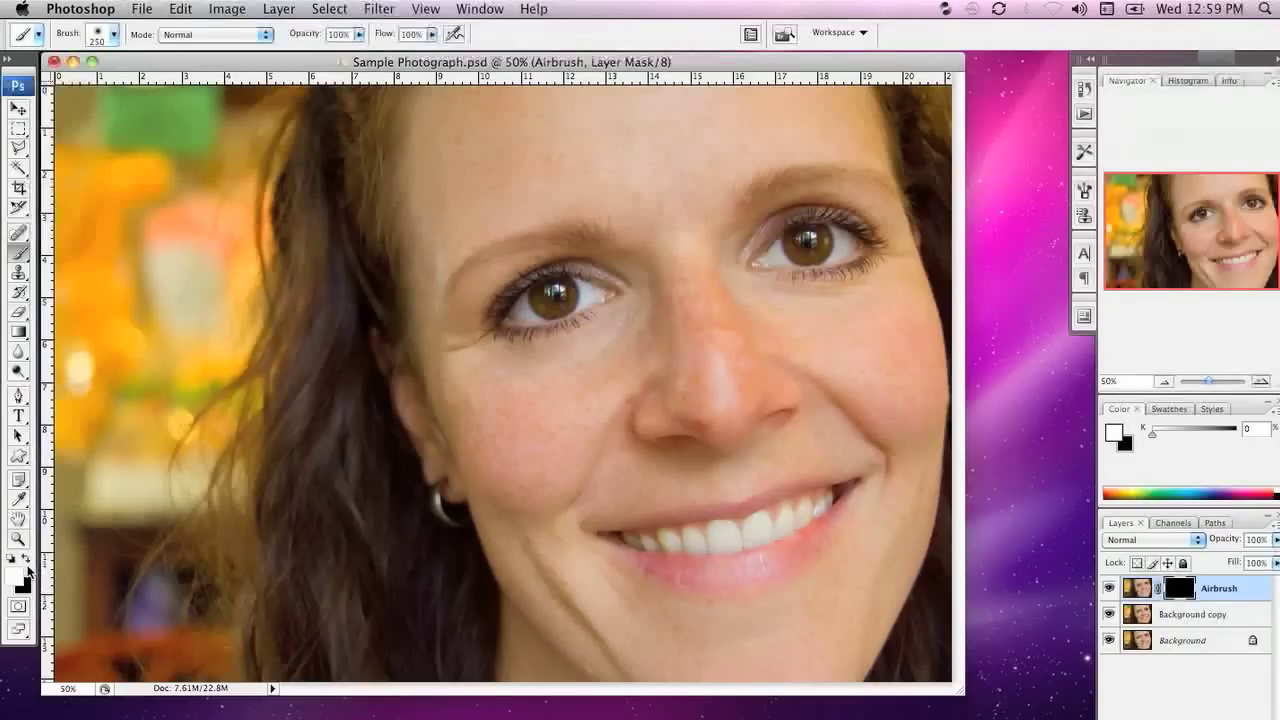
# Paint white on the mask over the left cheek, right cheek and forehead
pyautogui.moveTo(563, 404)
pyautogui.mouseDown()
pyautogui.moveTo(526, 414)
pyautogui.moveTo(491, 403)
pyautogui.moveTo(503, 431)
pyautogui.moveTo(544, 447)
pyautogui.mouseUp()
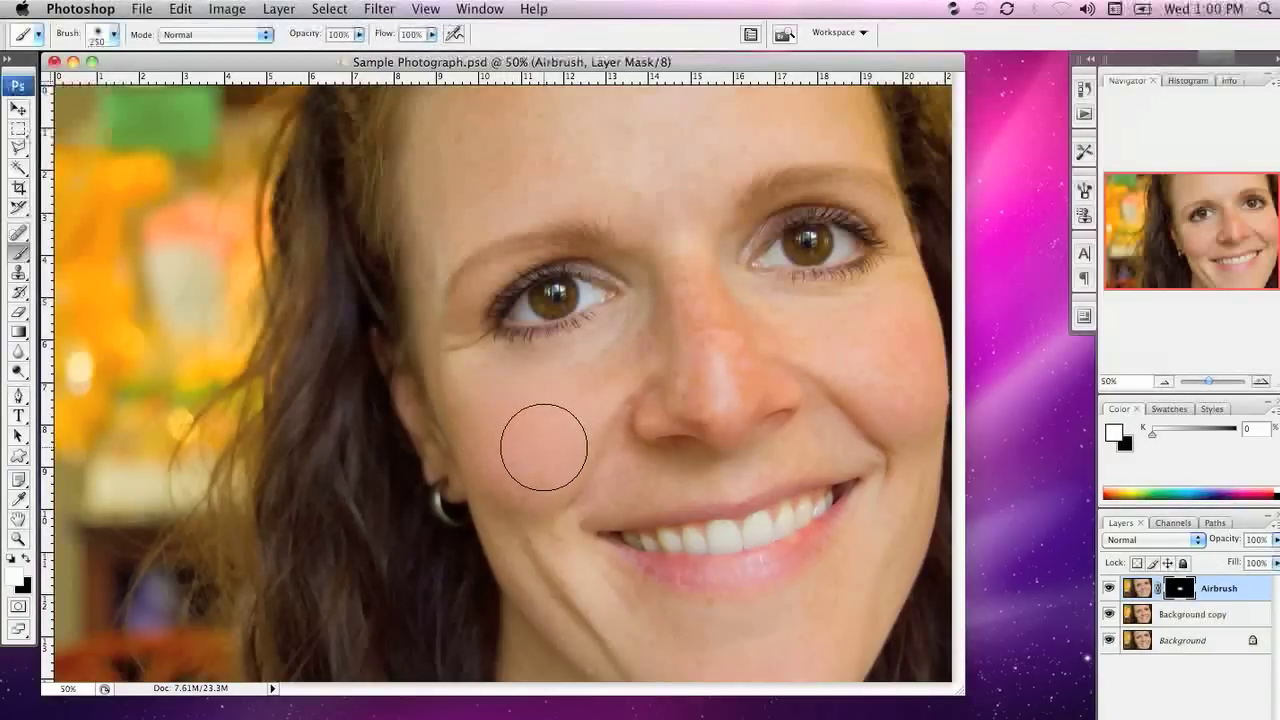
pyautogui.moveTo(831, 380)
pyautogui.mouseDown()
pyautogui.moveTo(878, 353)
pyautogui.moveTo(897, 377)
pyautogui.moveTo(839, 350)
pyautogui.moveTo(892, 403)
pyautogui.moveTo(849, 443)
pyautogui.mouseUp()
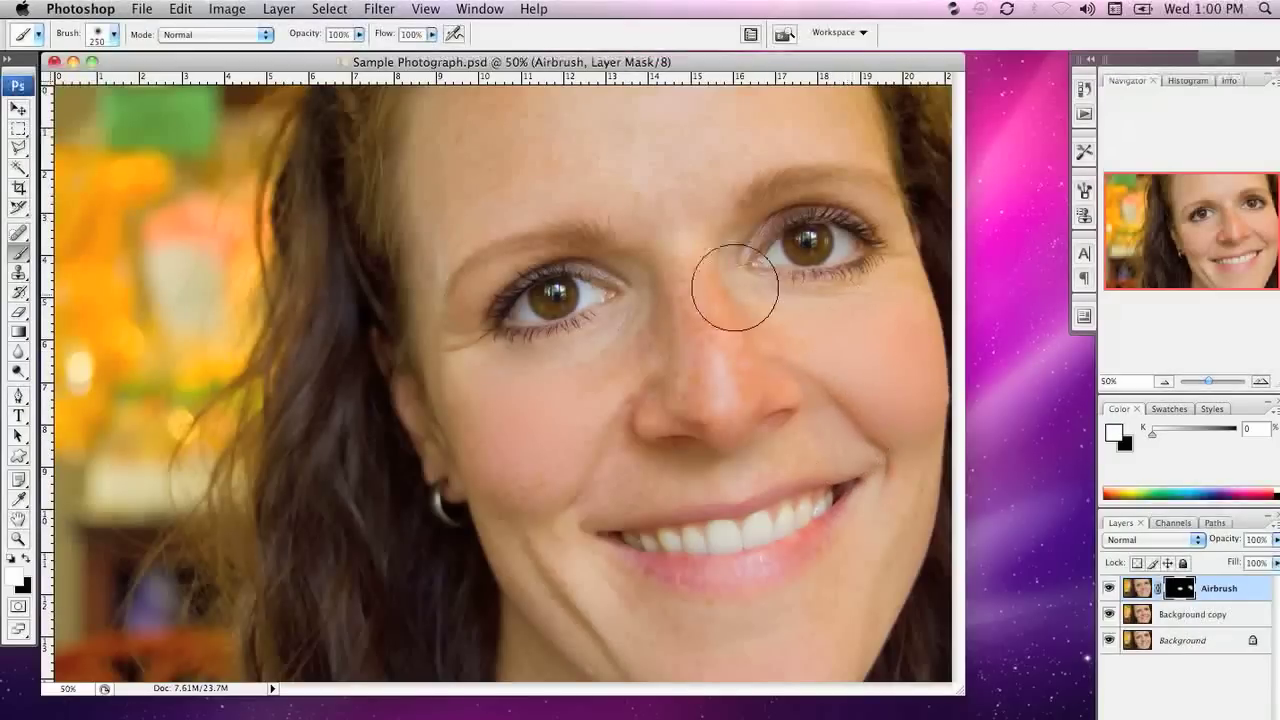
pyautogui.moveTo(620, 154)
pyautogui.mouseDown()
pyautogui.moveTo(577, 158)
pyautogui.moveTo(611, 177)
pyautogui.mouseUp()
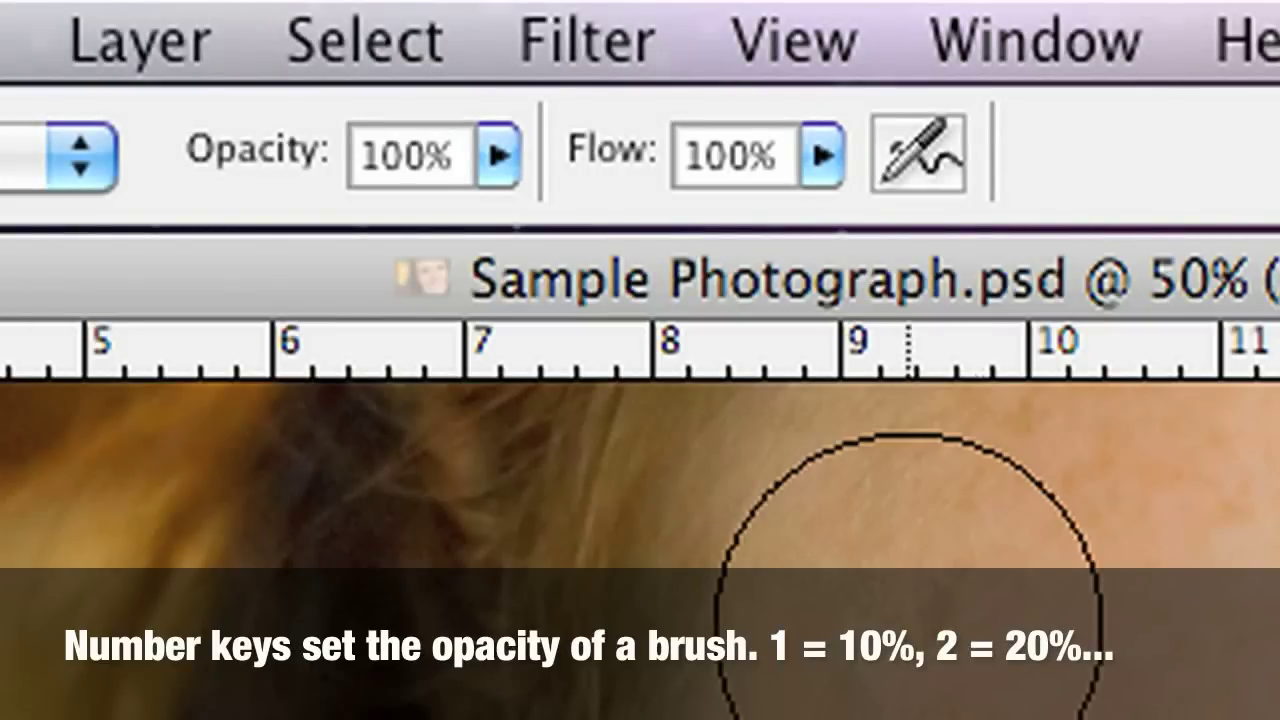
# Set brush opacity to 50% and smooth the freckles and redness over the nose
pyautogui.click(499, 157)
pyautogui.moveTo(468, 240); pyautogui.dragTo(310, 268)
pyautogui.press('Return')
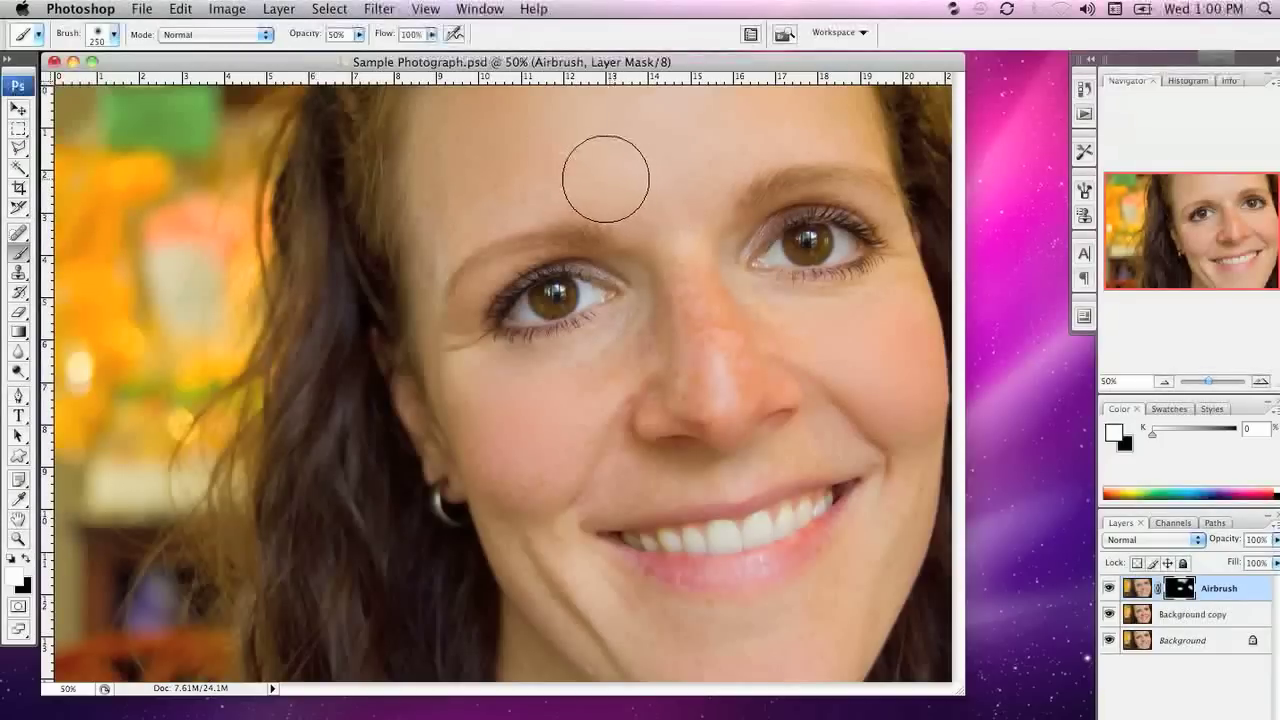
pyautogui.moveTo(810, 361)
pyautogui.mouseDown()
pyautogui.moveTo(693, 365)
pyautogui.moveTo(713, 376)
pyautogui.moveTo(677, 291)
pyautogui.moveTo(655, 362)
pyautogui.moveTo(586, 427)
pyautogui.moveTo(802, 430)
pyautogui.moveTo(574, 474)
pyautogui.moveTo(589, 471)
pyautogui.moveTo(430, 478)
pyautogui.moveTo(503, 474)
pyautogui.moveTo(667, 565)
pyautogui.moveTo(648, 626)
pyautogui.moveTo(566, 640)
pyautogui.moveTo(609, 612)
pyautogui.moveTo(743, 638)
pyautogui.moveTo(810, 626)
pyautogui.moveTo(850, 596)
pyautogui.moveTo(897, 466)
pyautogui.mouseUp()
# Resize the brush to soften the right smile crease and upper lip, ending at 300 pixels
pyautogui.press('[')
pyautogui.press('[')
pyautogui.press('[')
pyautogui.press('[')
pyautogui.press('[')
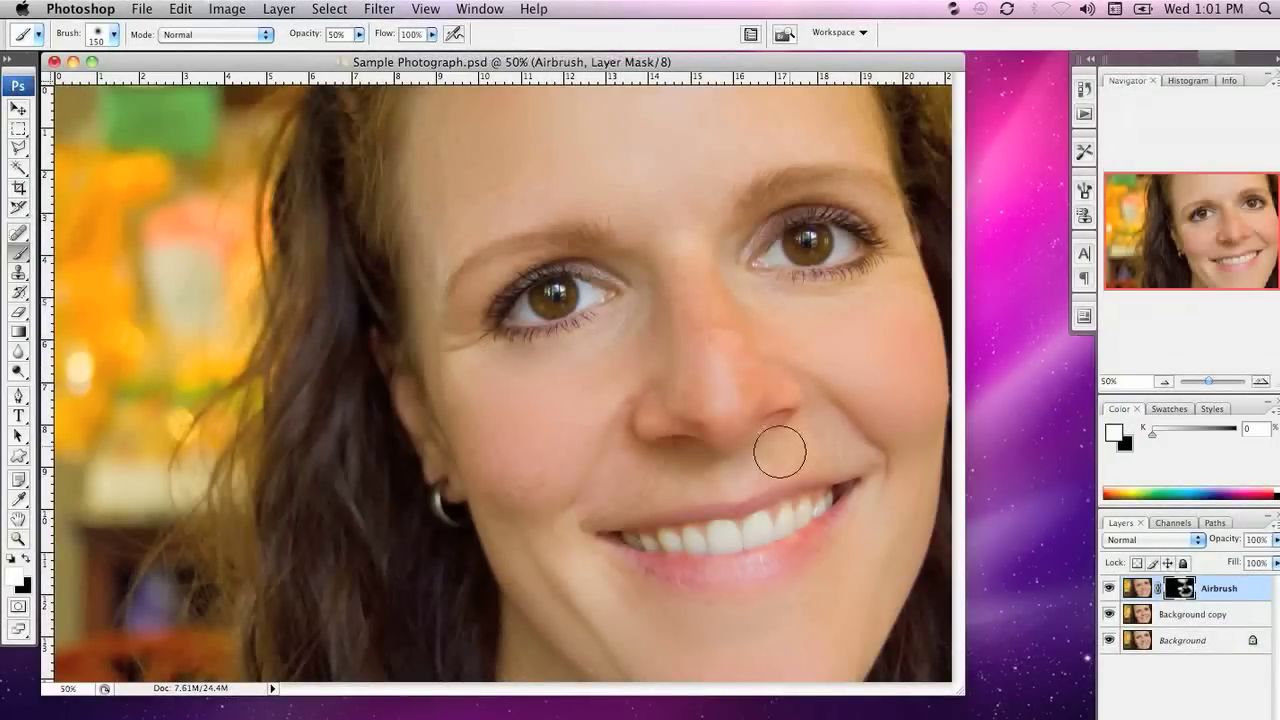
pyautogui.press('[')
pyautogui.press('[')
pyautogui.press(']')
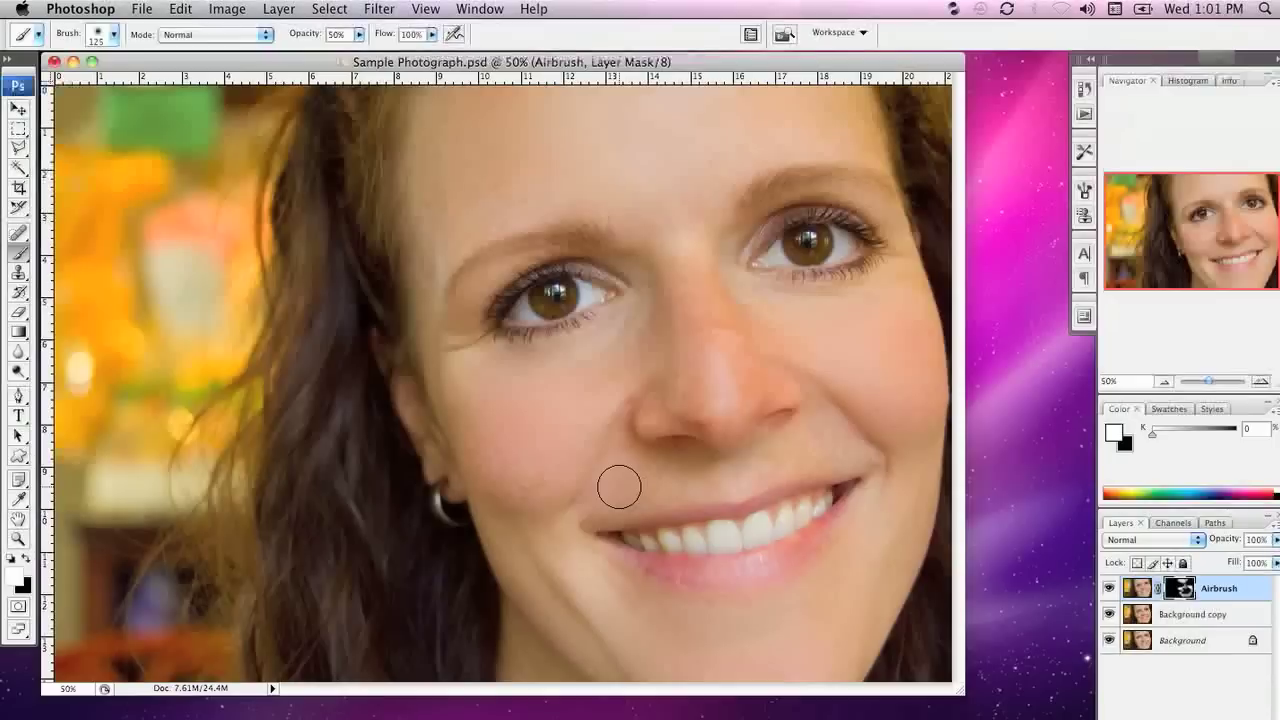
pyautogui.moveTo(860, 457)
pyautogui.mouseDown()
pyautogui.moveTo(806, 449)
pyautogui.moveTo(823, 437)
pyautogui.moveTo(814, 446)
pyautogui.moveTo(840, 447)
pyautogui.mouseUp()
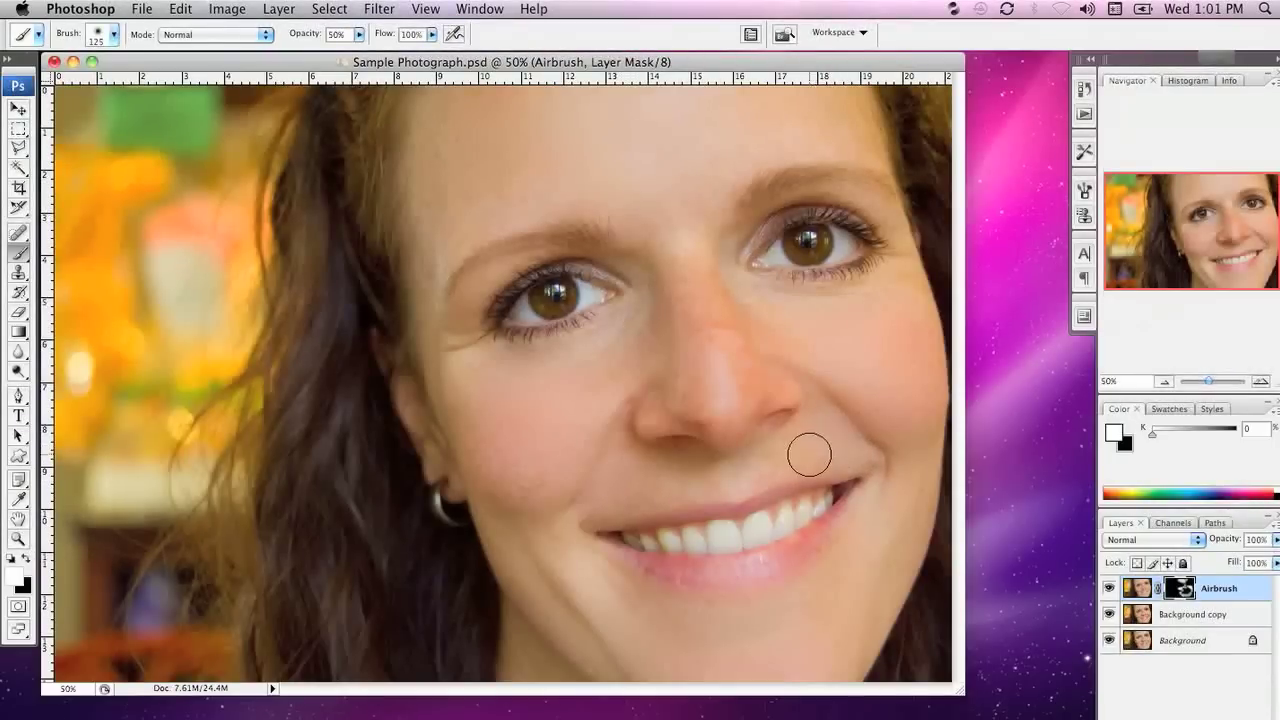
pyautogui.press('[')
pyautogui.press('[')
pyautogui.moveTo(767, 469)
pyautogui.mouseDown()
pyautogui.moveTo(661, 486)
pyautogui.moveTo(734, 475)
pyautogui.mouseUp()
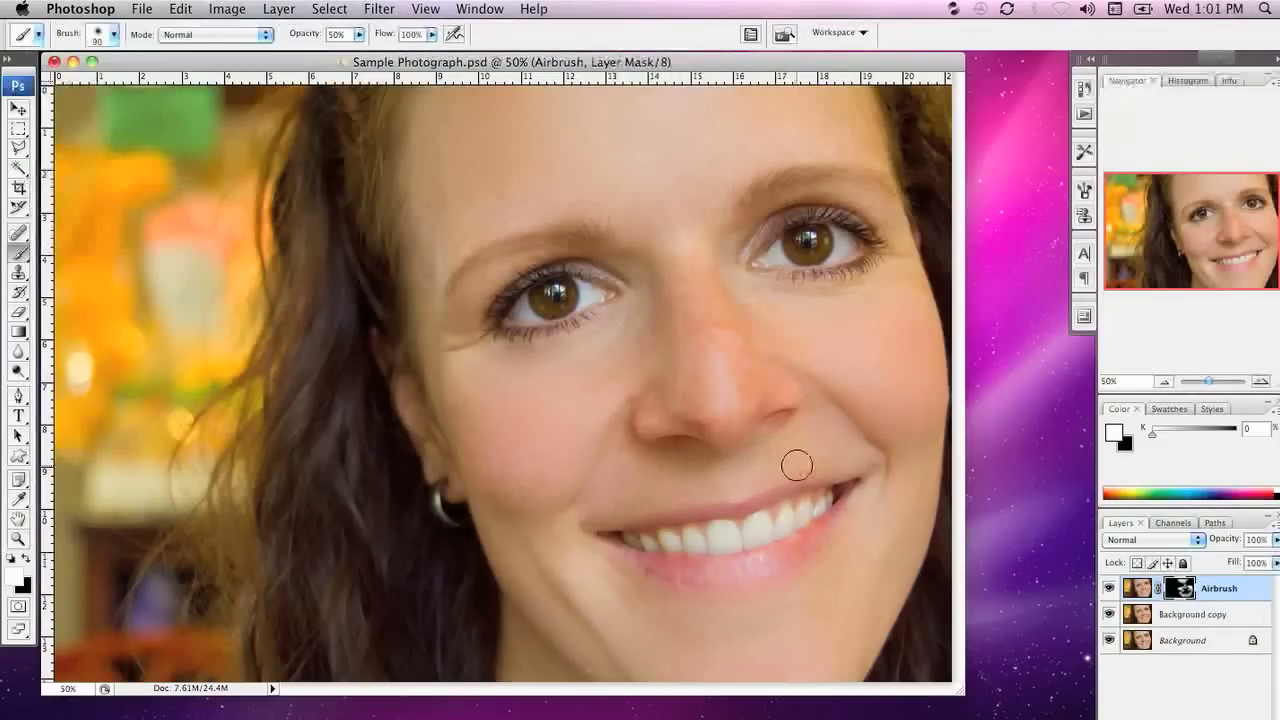
pyautogui.press(']')
pyautogui.press(']')
pyautogui.press(']')
pyautogui.press(']')
pyautogui.press(']')
pyautogui.press(']')
pyautogui.press(']')
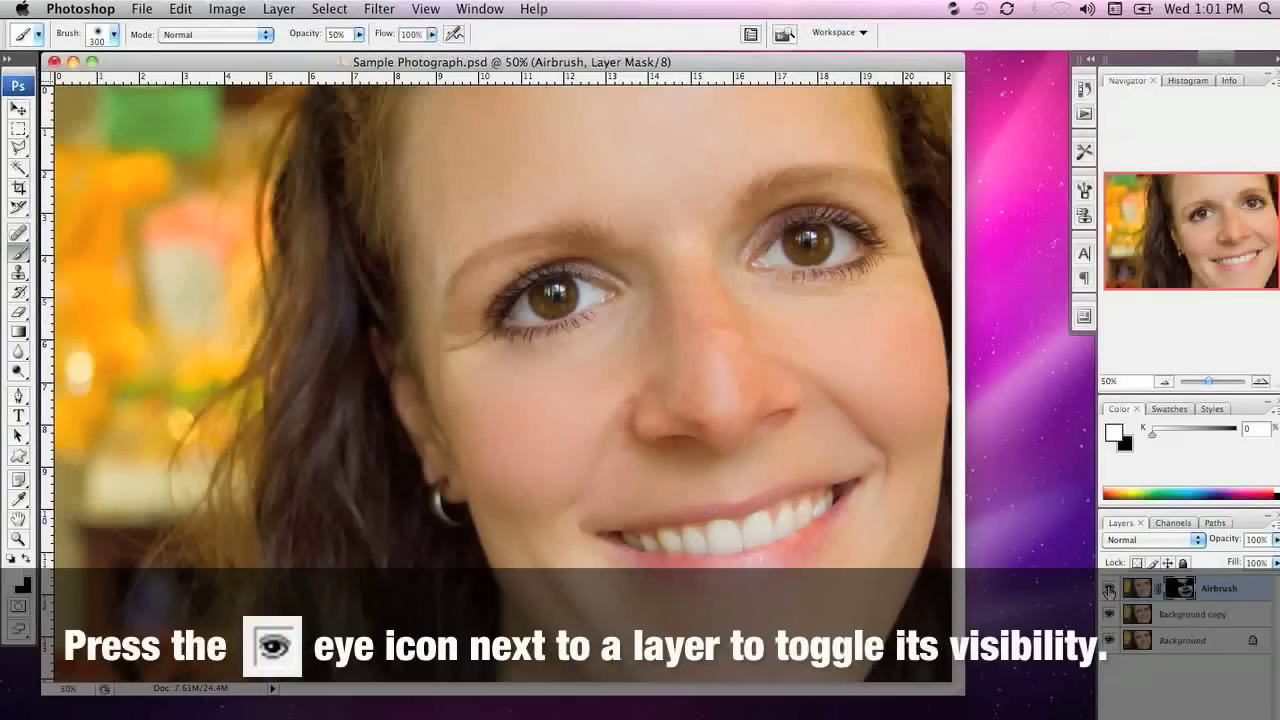
pyautogui.click(1109, 589)
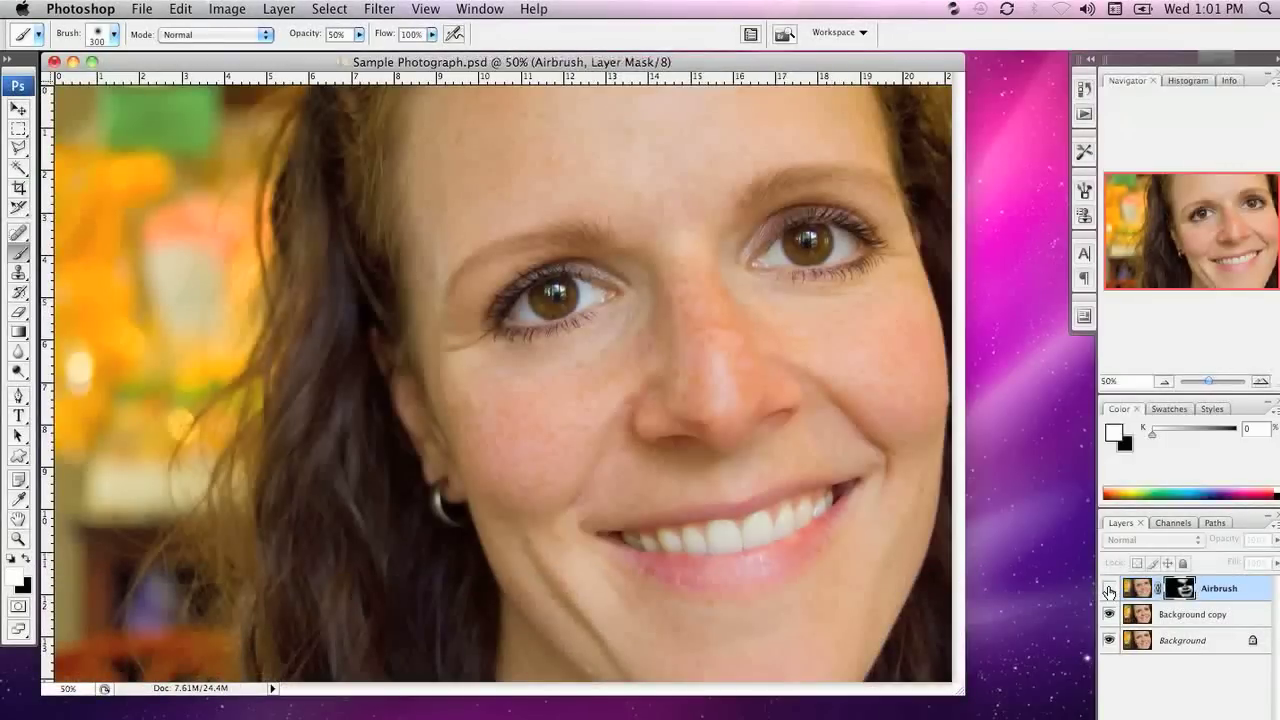
pyautogui.click(1109, 590)
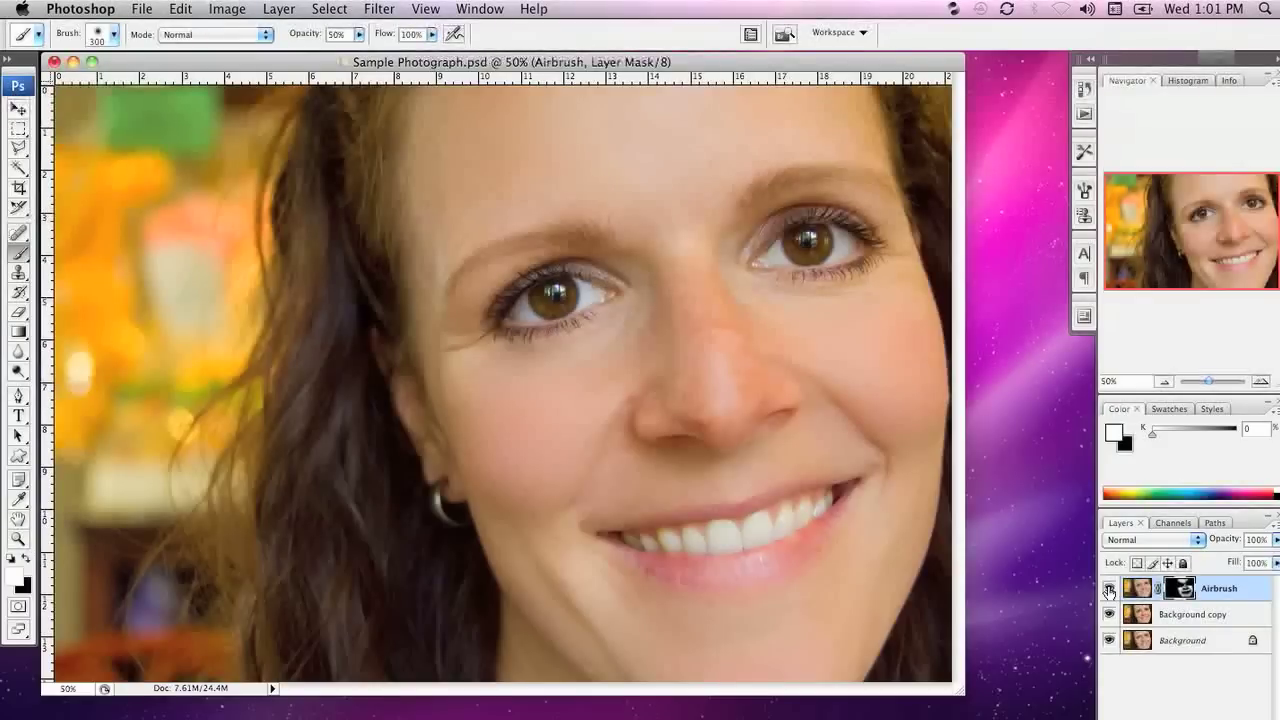
pyautogui.click(1108, 641)
pyautogui.click(1108, 615)
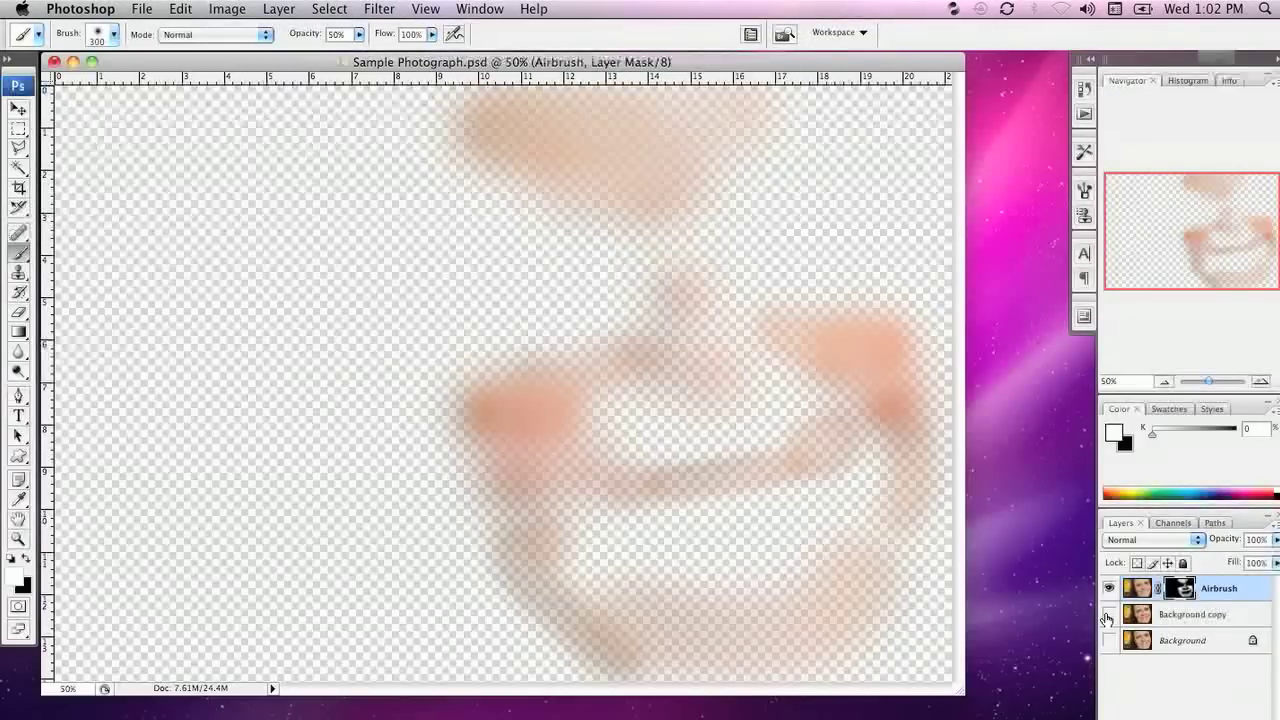
pyautogui.click(1107, 614)
pyautogui.click(1107, 614)
pyautogui.click(1107, 615)
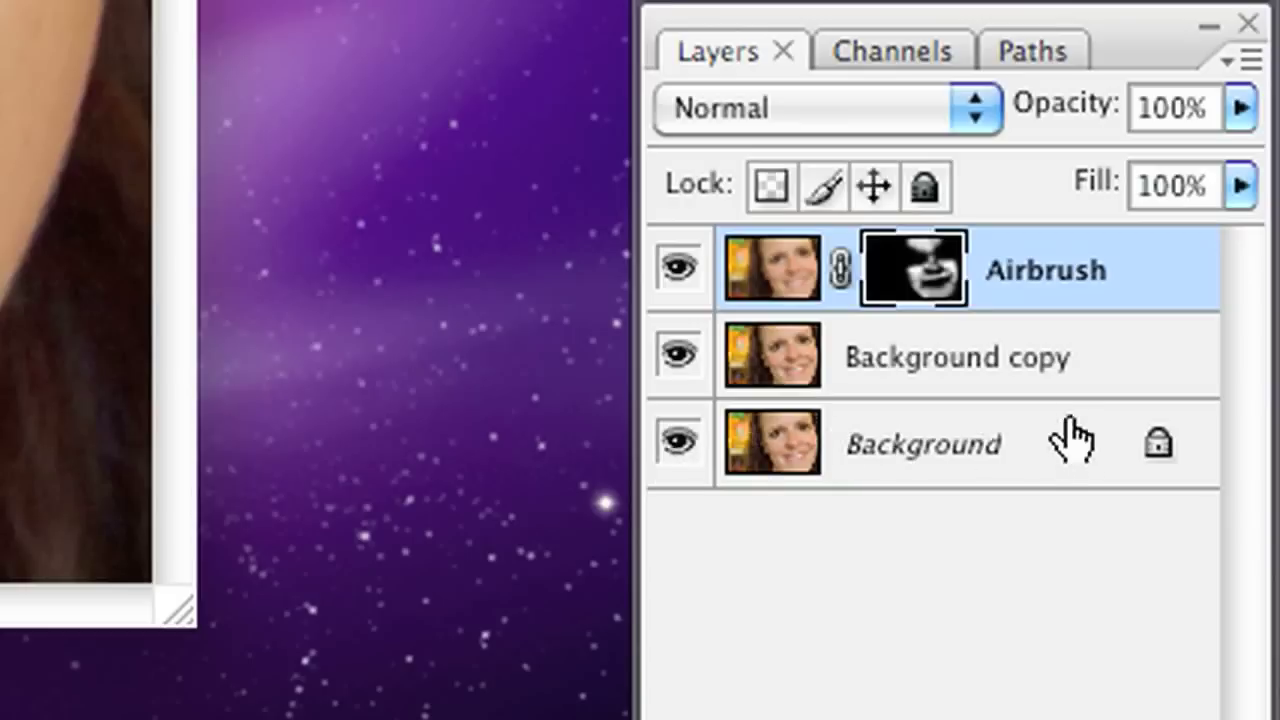
pyautogui.keyDown('shift'); pyautogui.click(1080, 370); pyautogui.keyUp('shift')
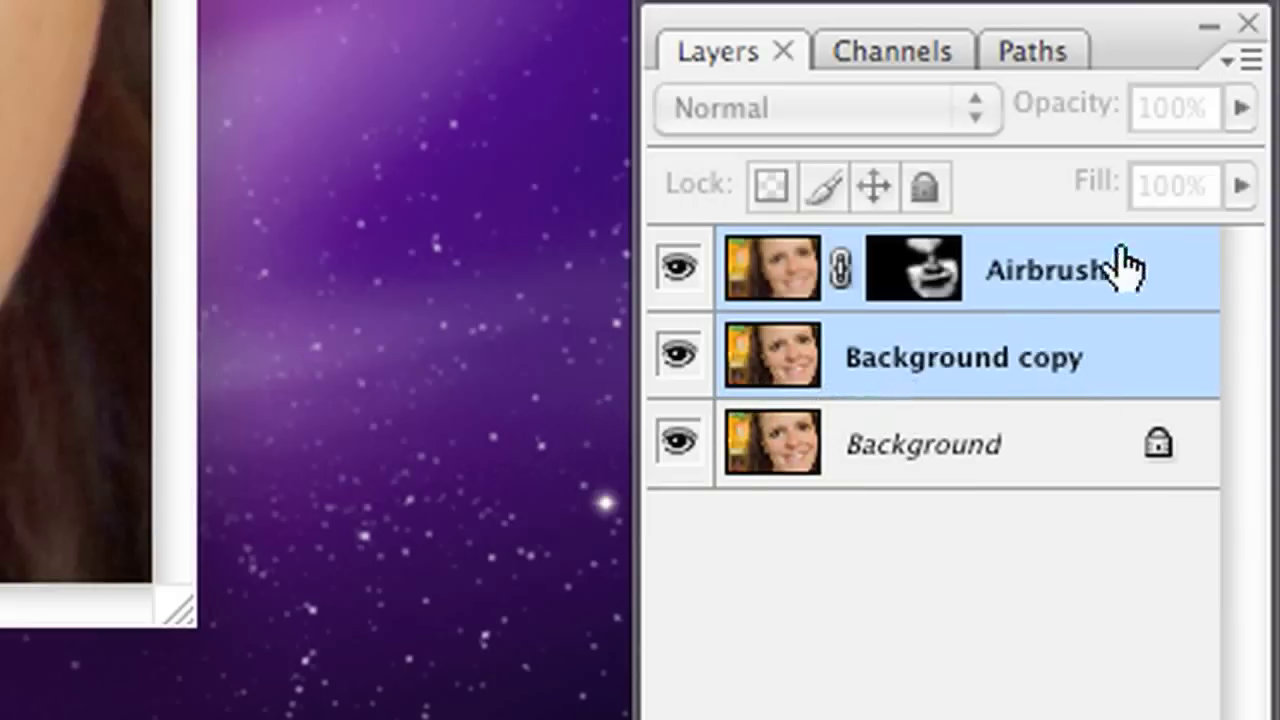
# Convert the selected Airbrush and Background copy layers into one Airbrush smart object
pyautogui.rightClick(1104, 364)
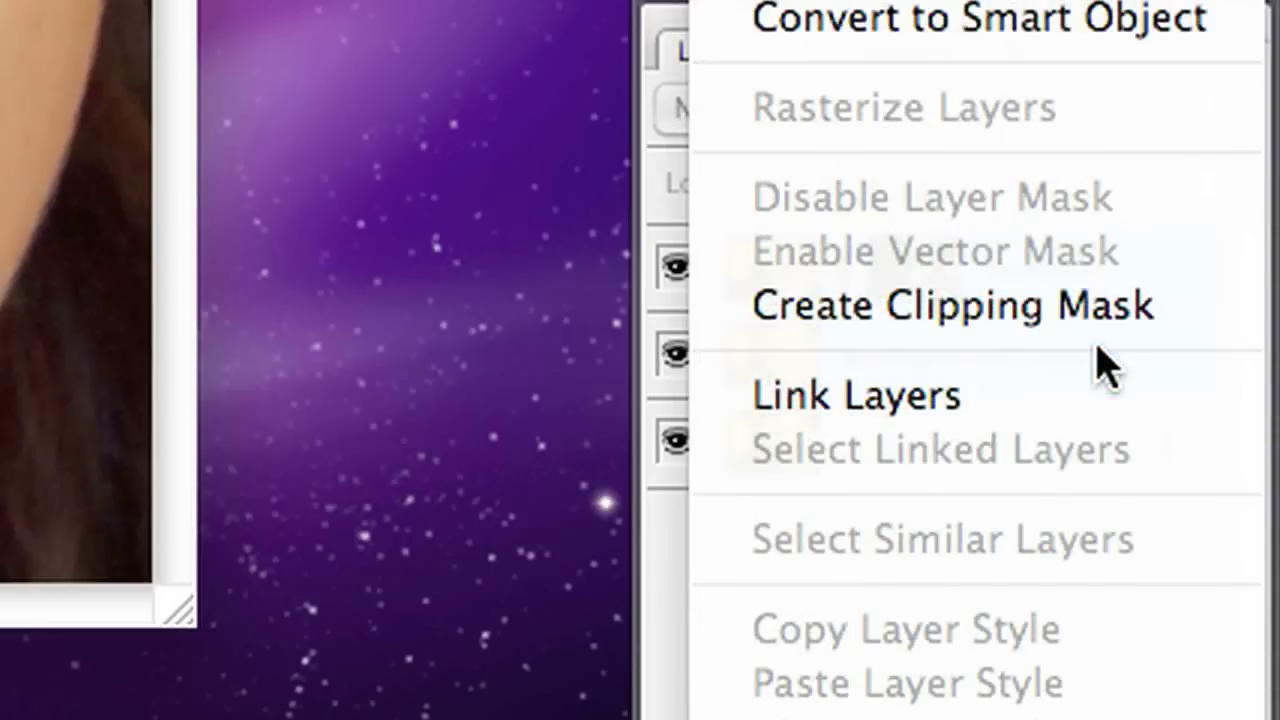
pyautogui.click(1060, 32)
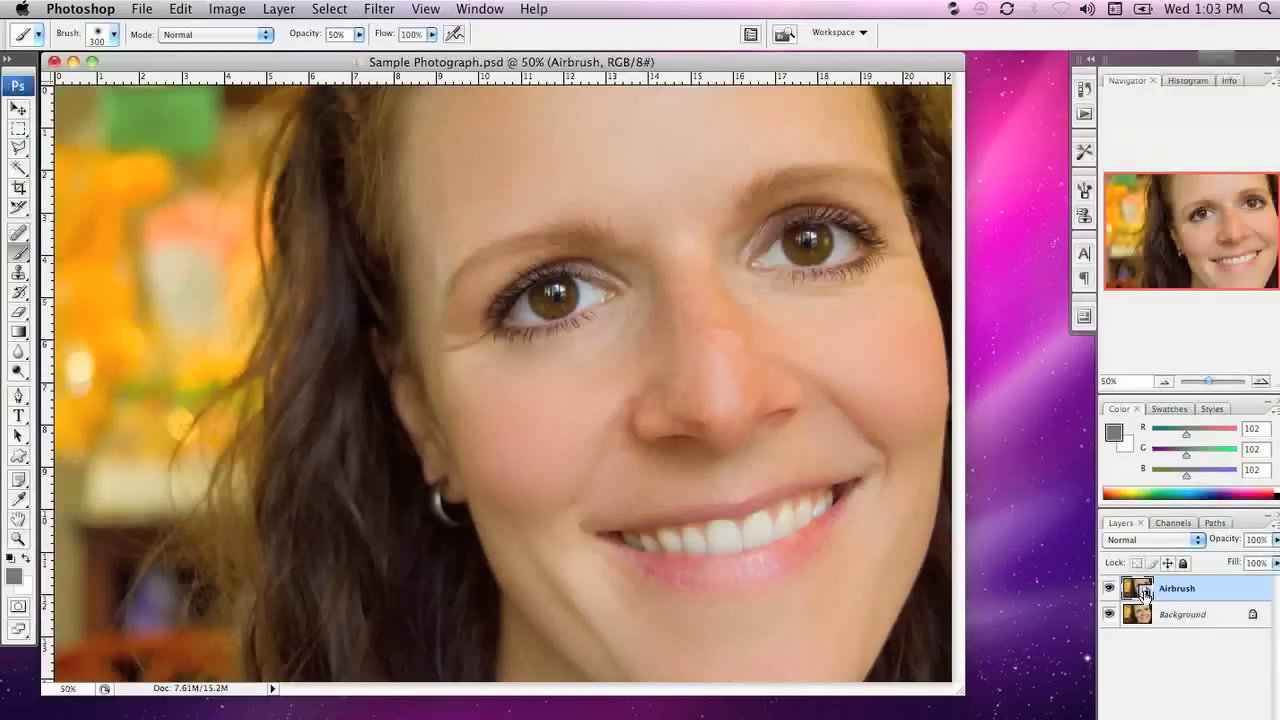
pyautogui.doubleClick(1146, 593)
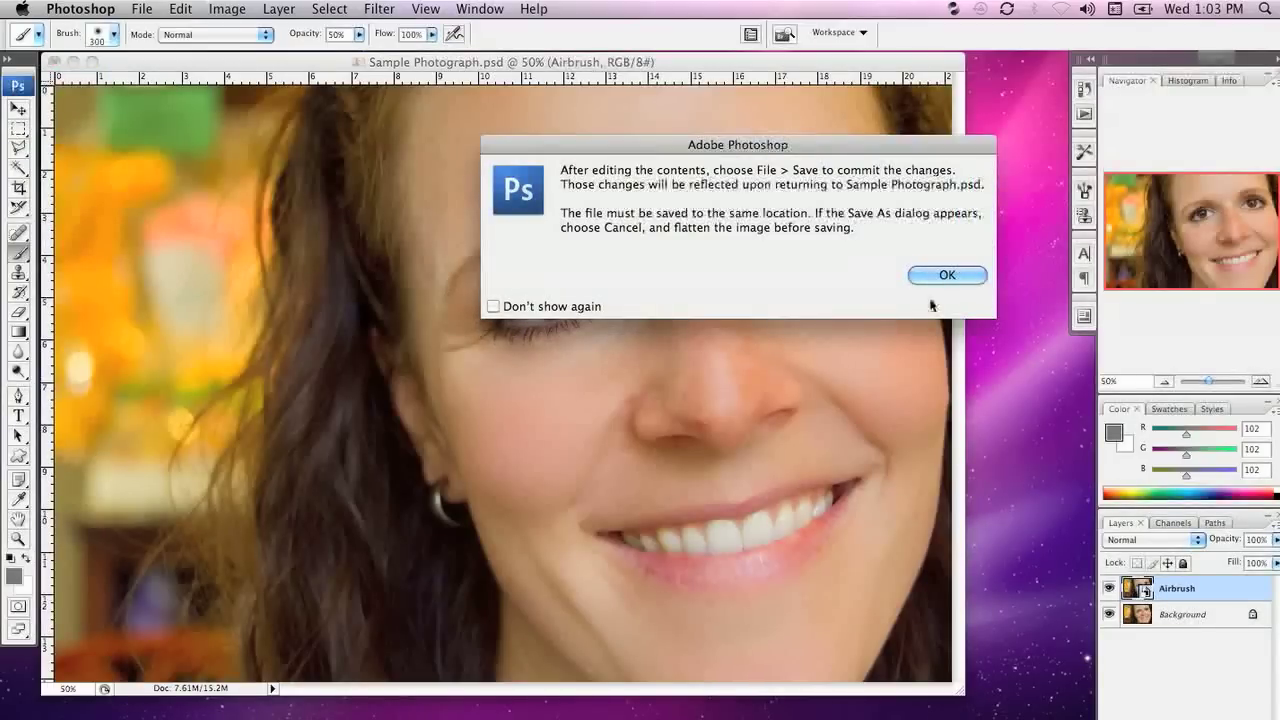
pyautogui.click(948, 276)
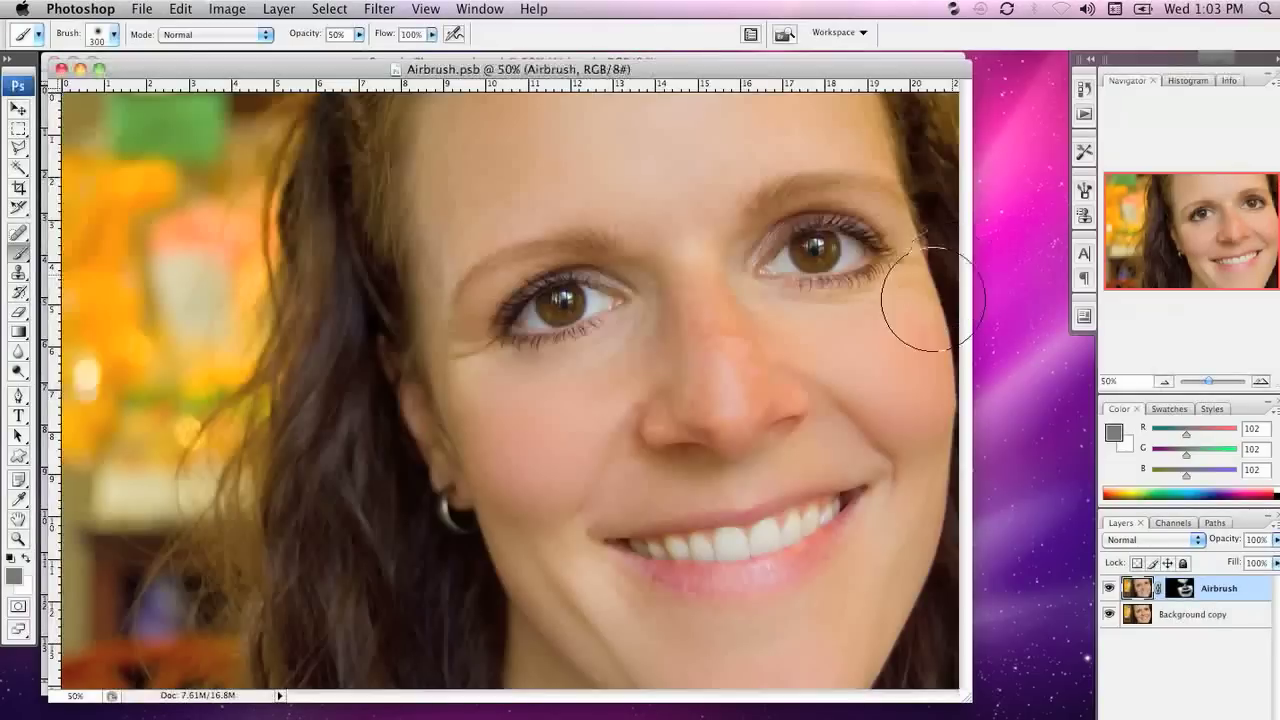
pyautogui.moveTo(548, 72)
pyautogui.mouseDown()
pyautogui.moveTo(556, 104)
pyautogui.moveTo(581, 107)
pyautogui.mouseUp()
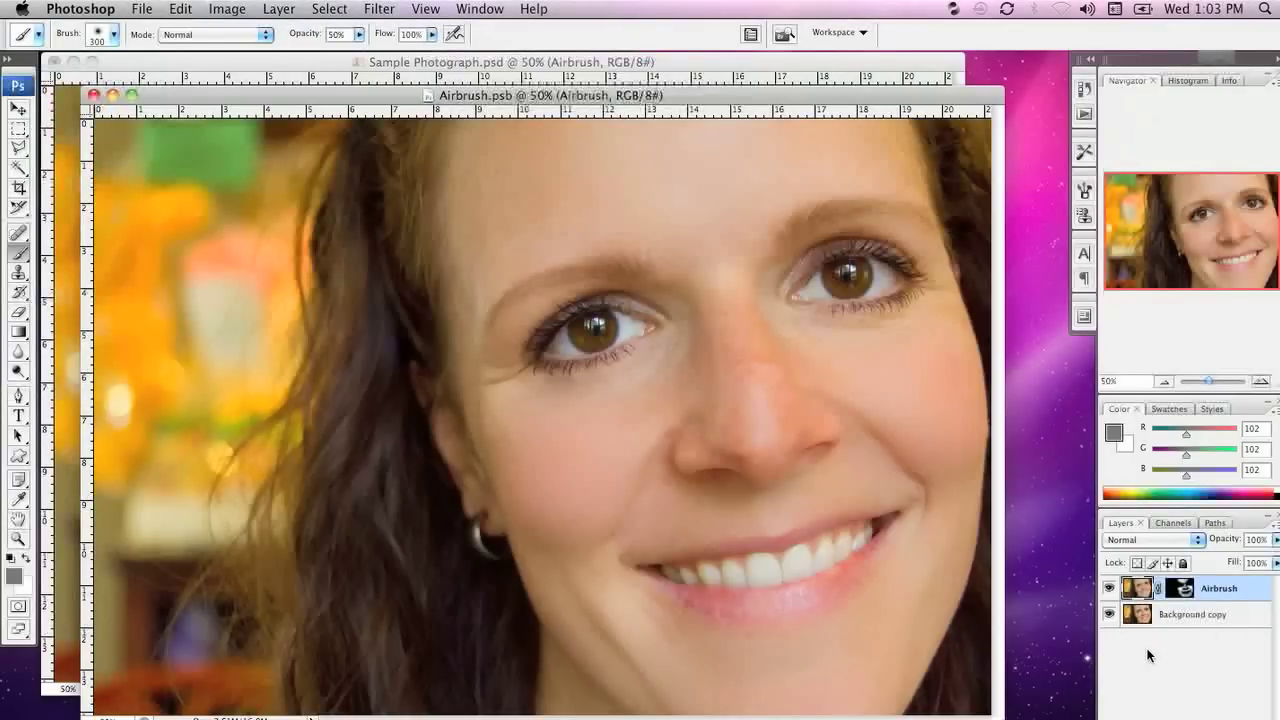
pyautogui.press('super+s')
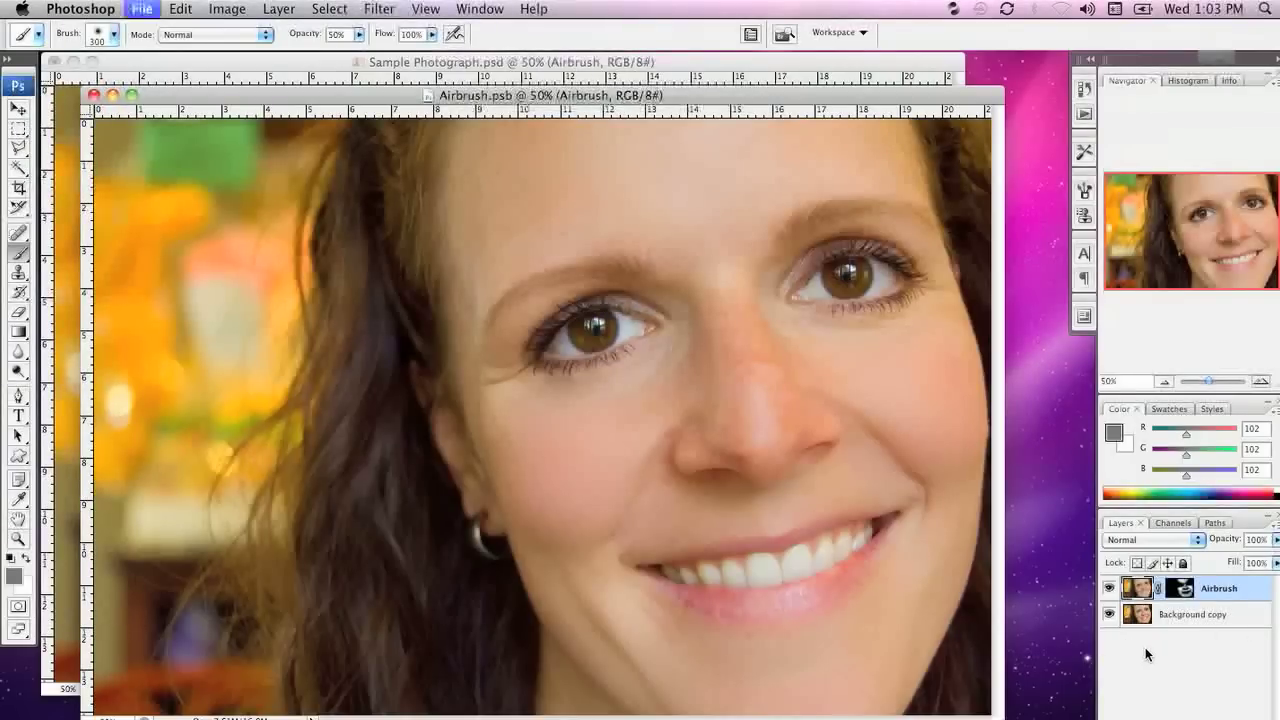
pyautogui.press('super+w')
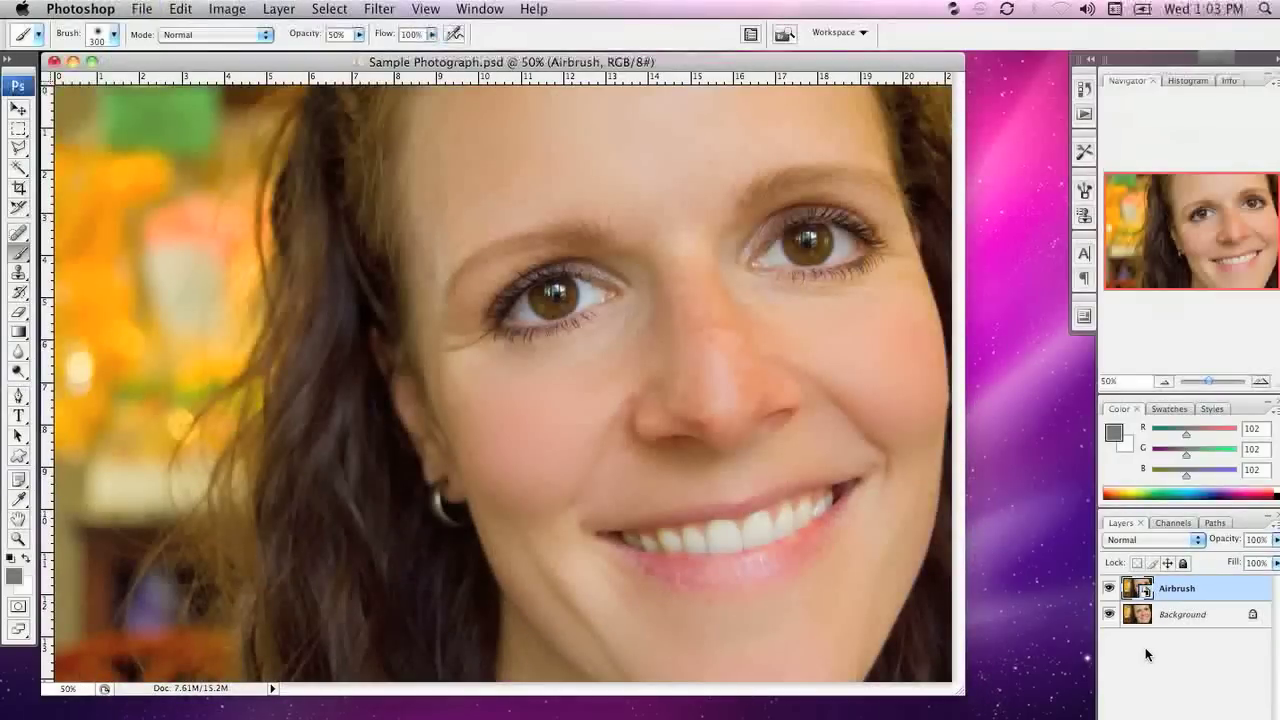